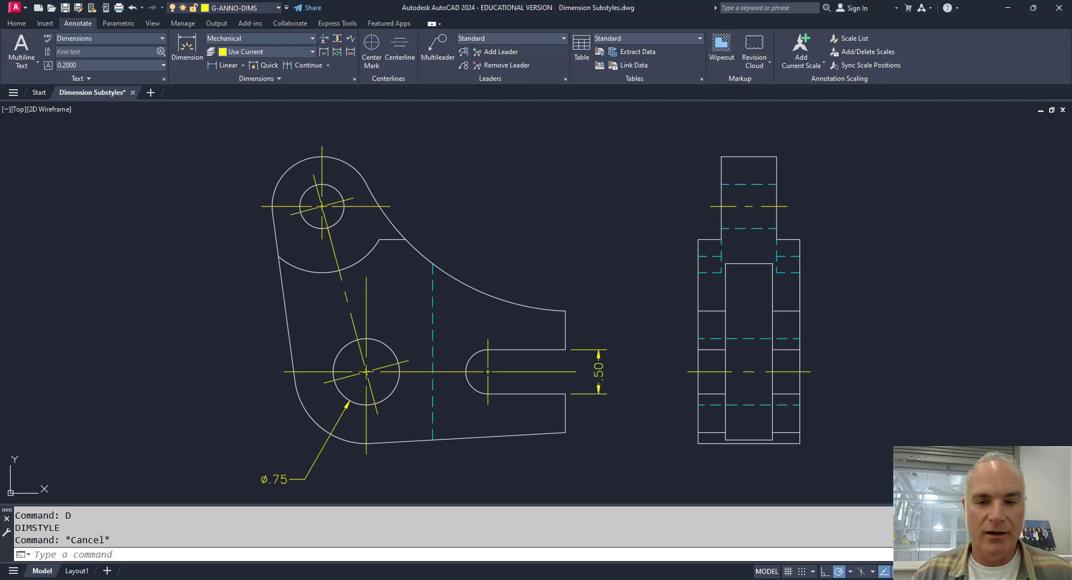
Review the Mechanical style in the Dimension Style Manager and close the manager.
type("d")
key("Return")
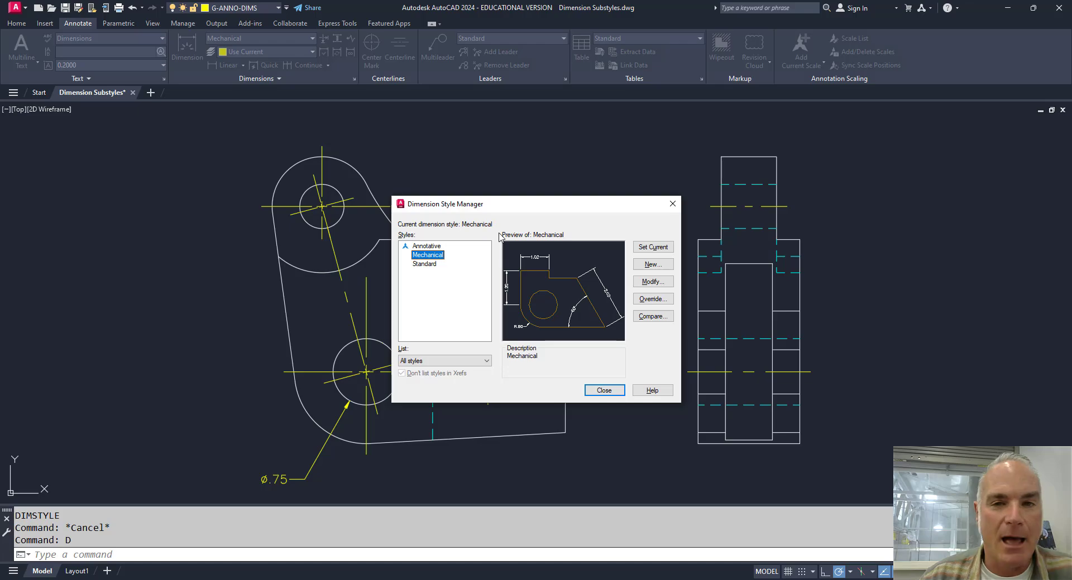
left_click(605, 389)
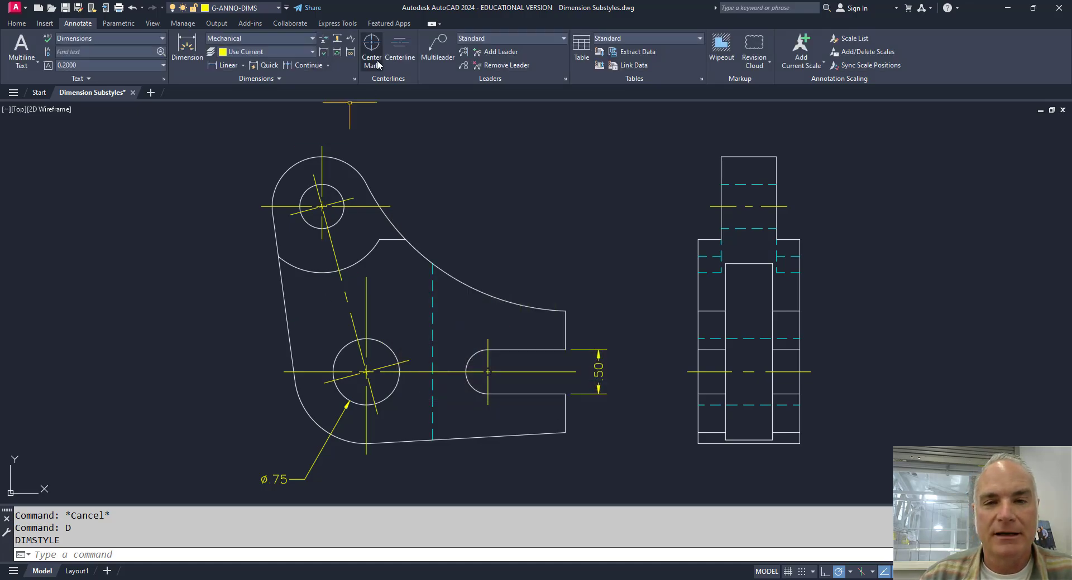
Add an angular dimension between the slanted centerline joining the two holes and the lower hole's horizontal centerline, placing it inside the part's outline.
left_click(187, 45)
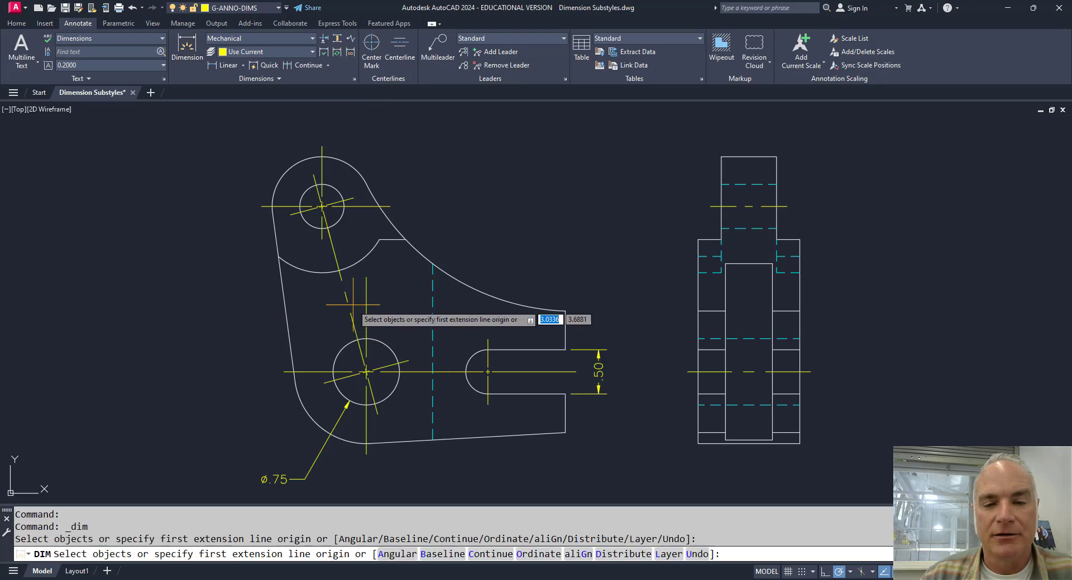
left_click(343, 287)
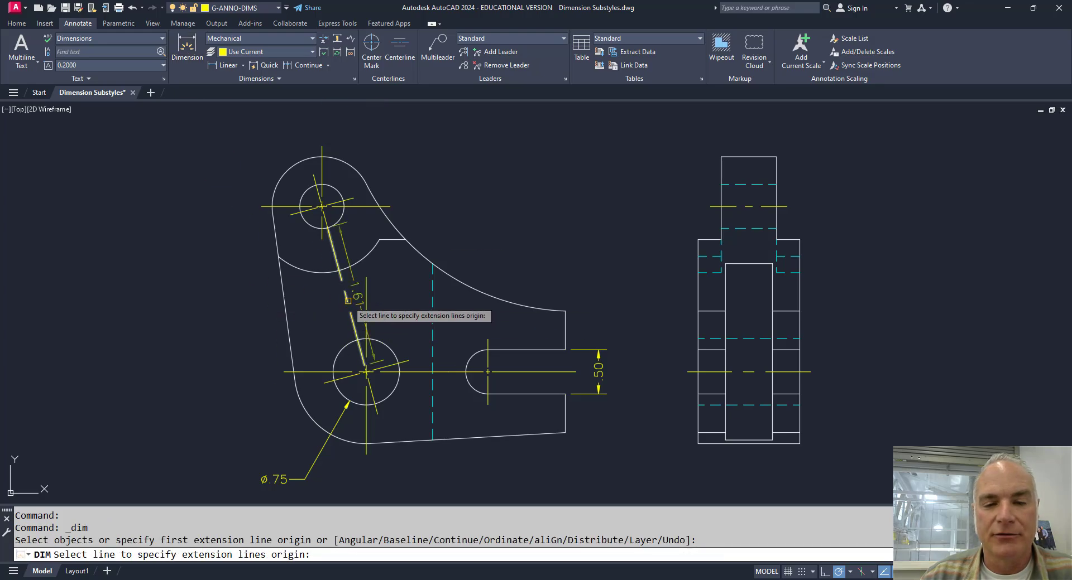
left_click(312, 371)
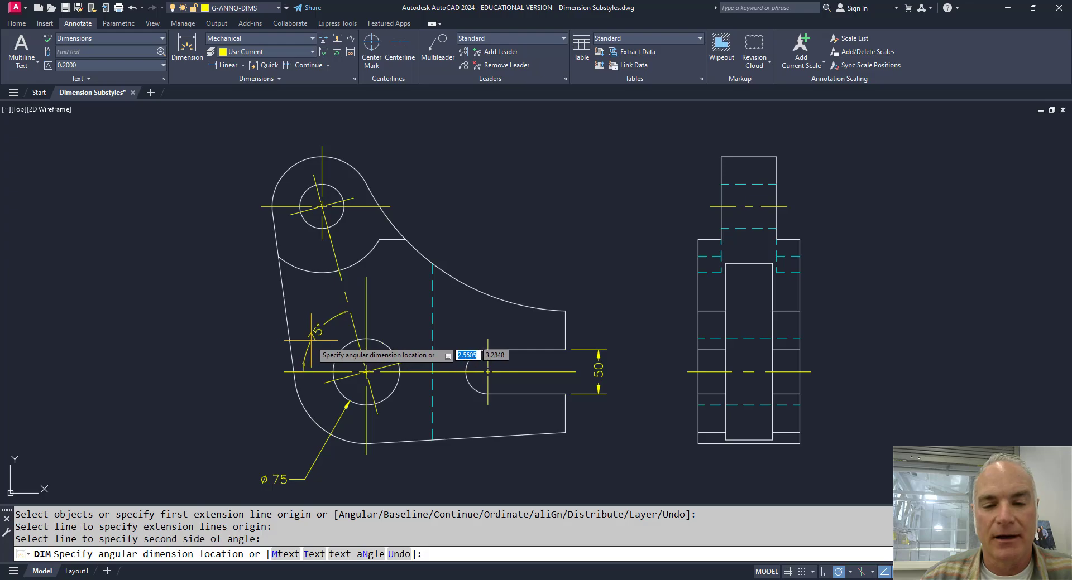
left_click(308, 337)
key("Return")
scroll(301, 339, "up", 4)
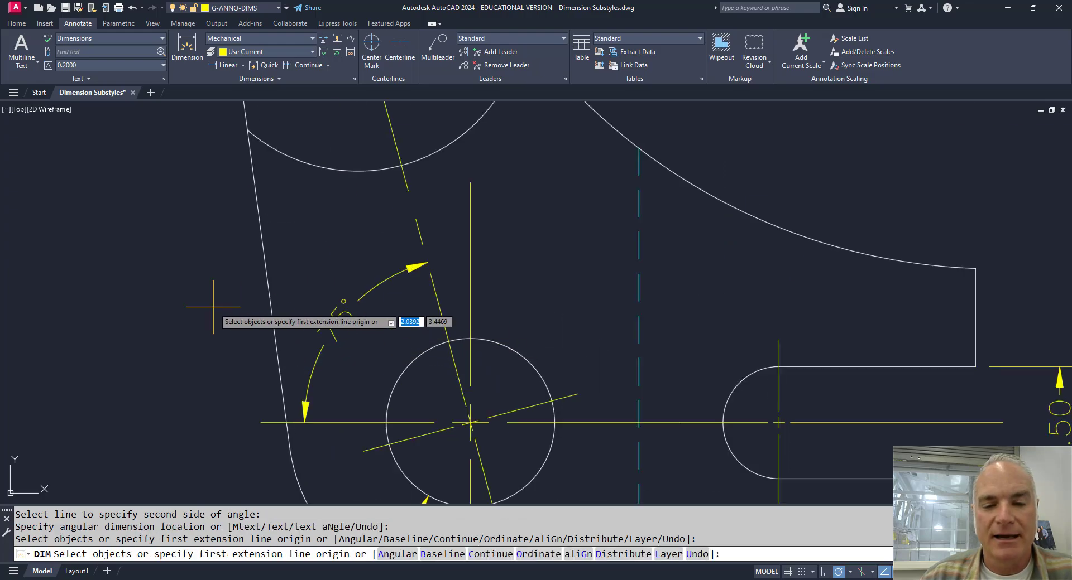
key("Return")
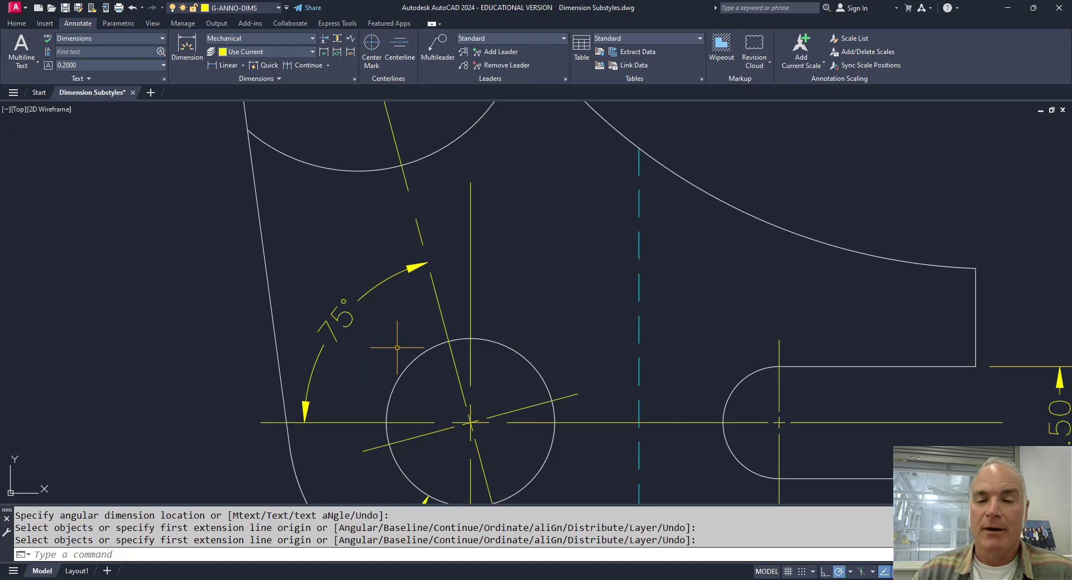
scroll(404, 349, "down", 2)
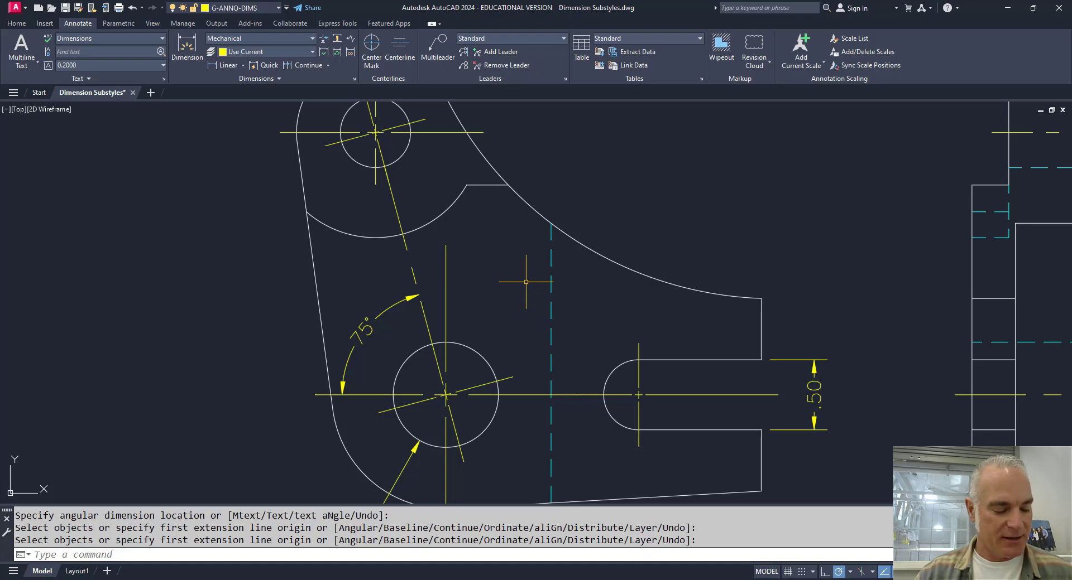
Start a new dimension style based on Mechanical that is used for Angular dimensions only.
type("d")
key("Return")
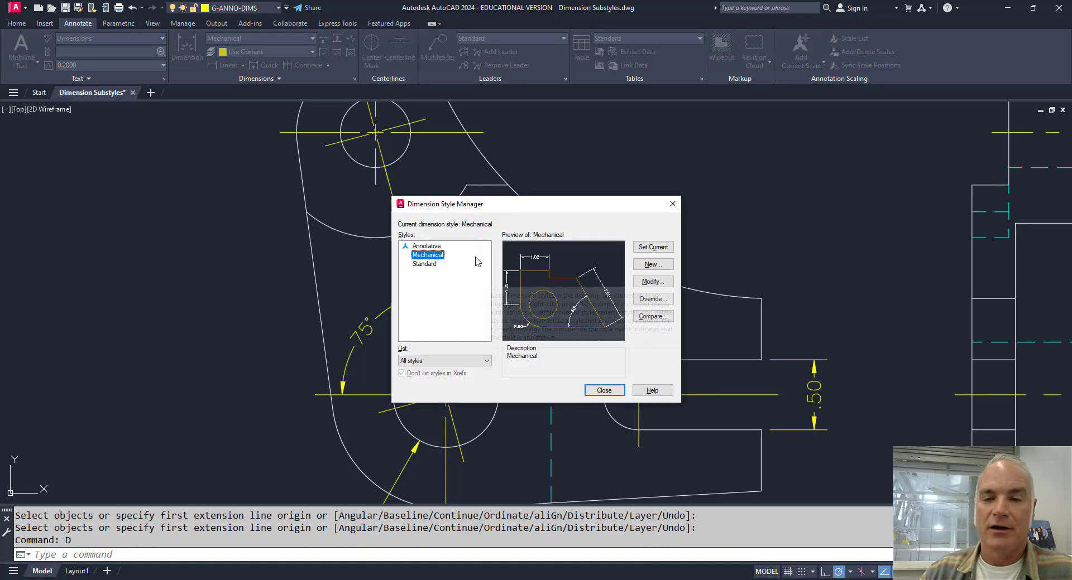
left_click(430, 255)
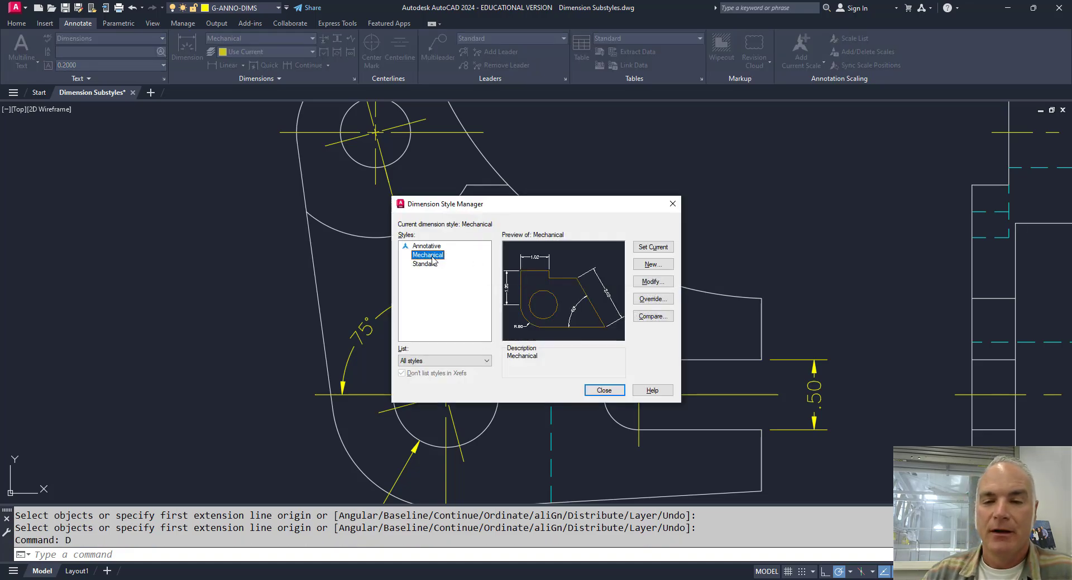
left_click(453, 273)
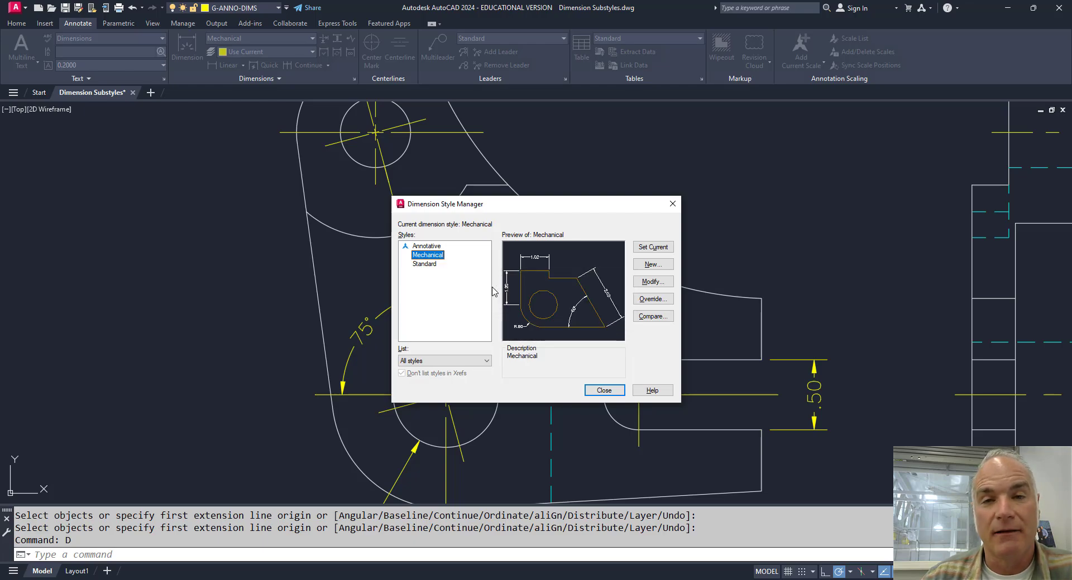
left_click(645, 265)
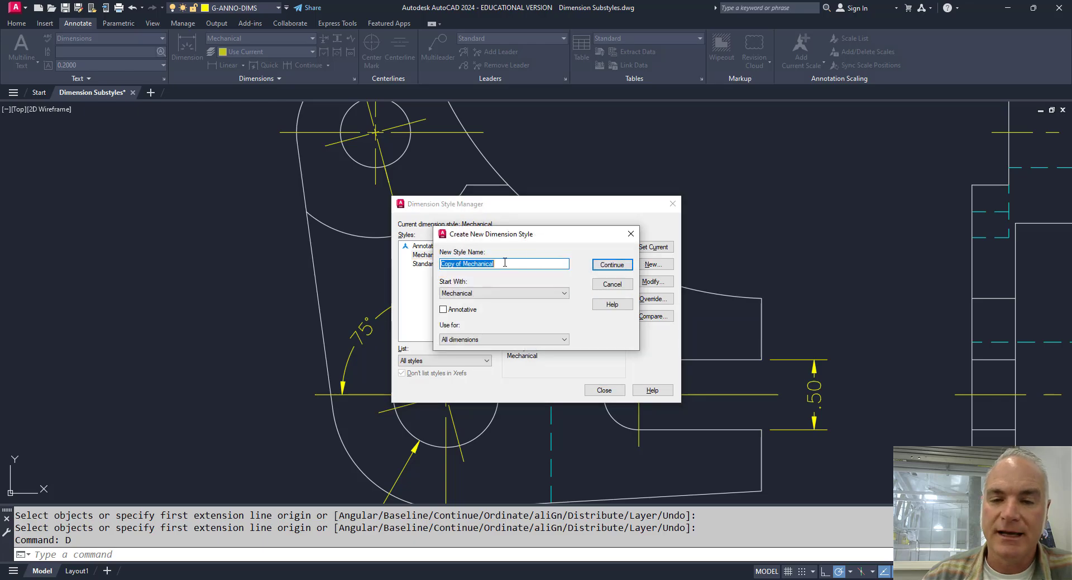
left_click(449, 342)
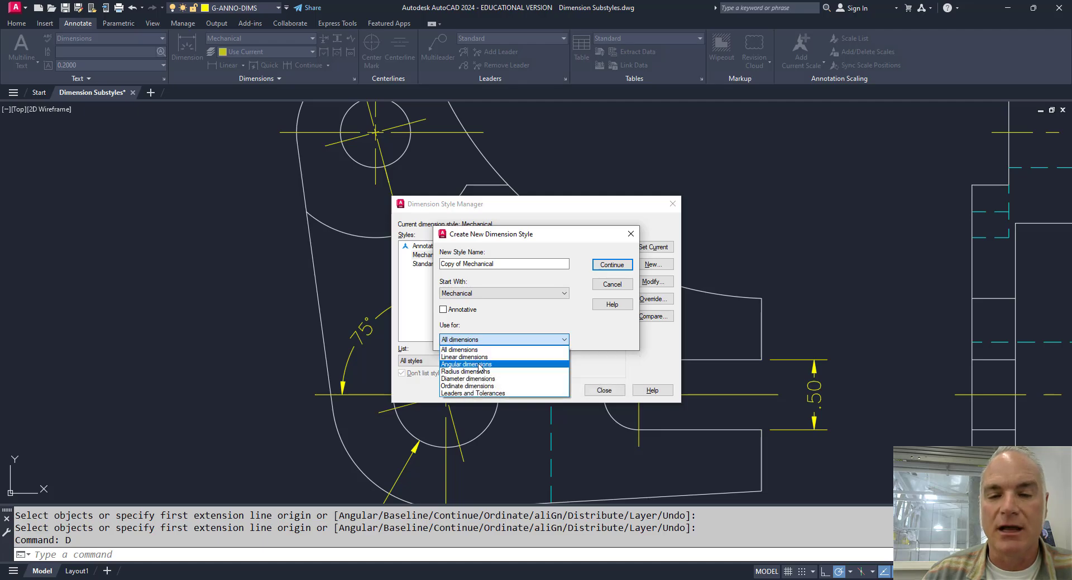
left_click(478, 364)
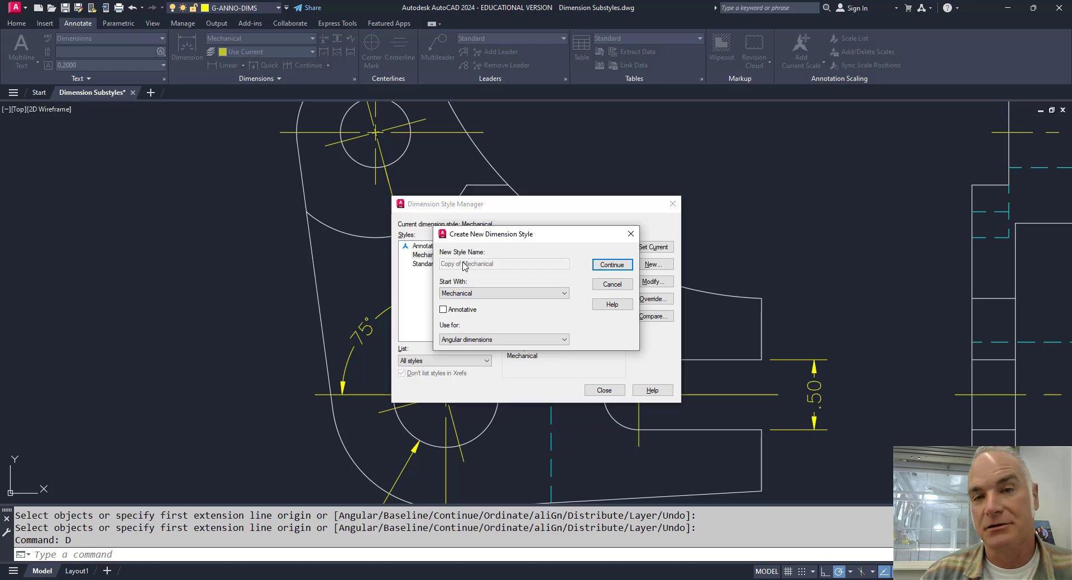
Set the text alignment of the Mechanical Angular substyle to Horizontal and accept the substyle.
left_click(612, 265)
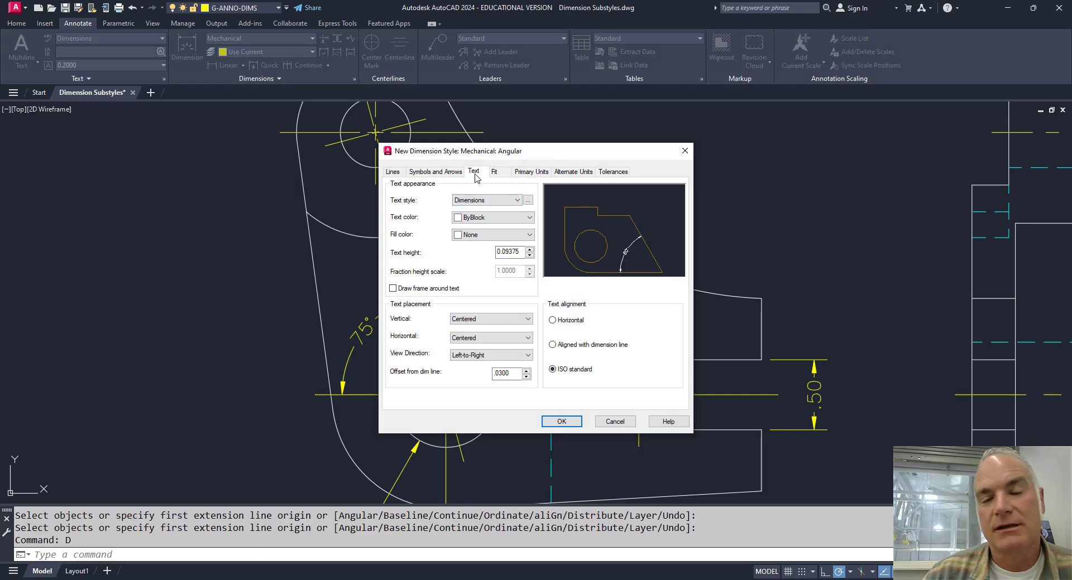
left_click(552, 320)
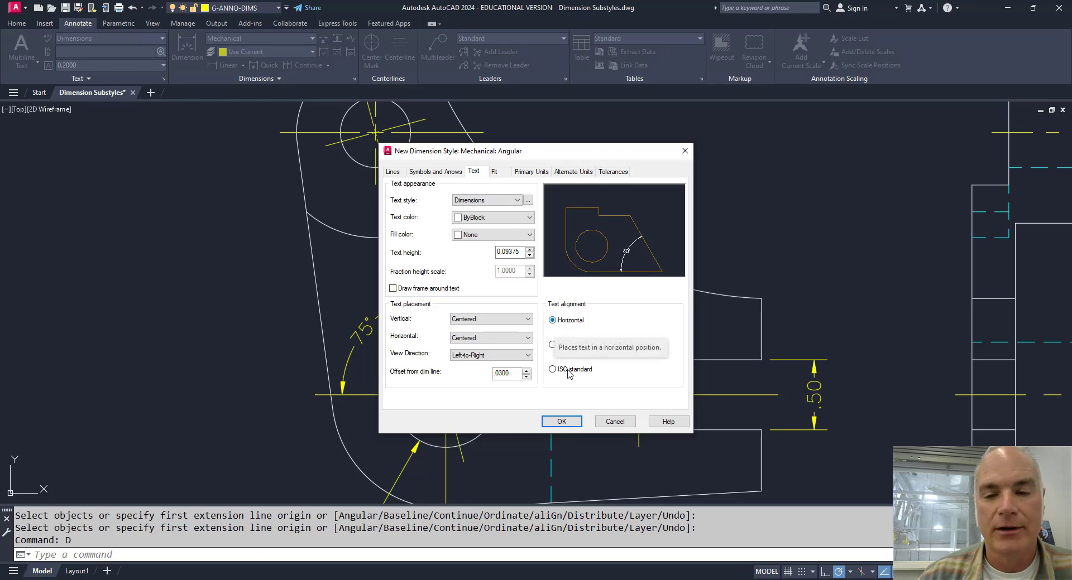
left_click(562, 422)
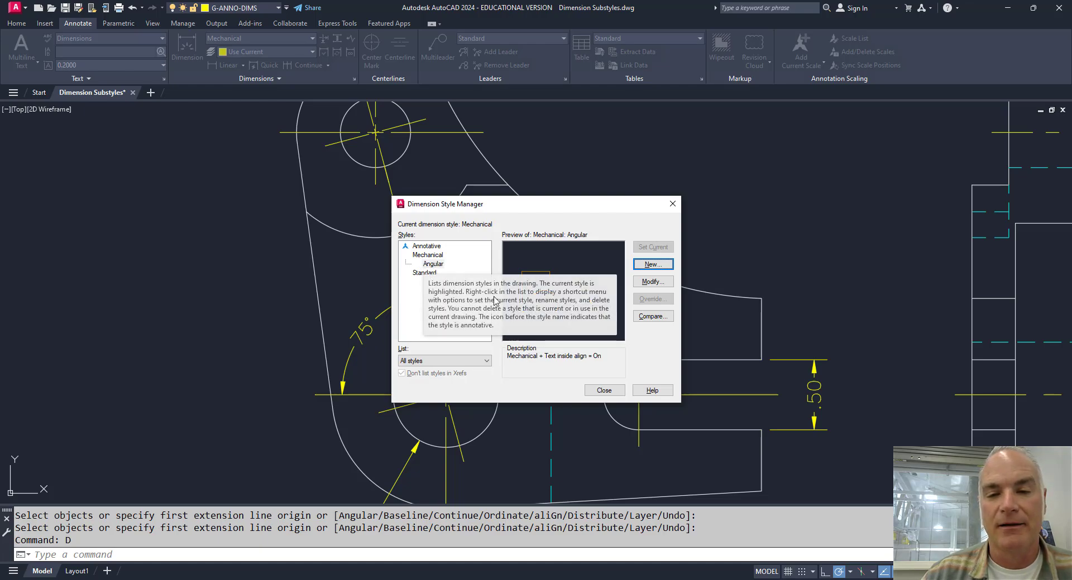
Compare the previews of the Mechanical style and its Angular substyle, and close the Dimension Style Manager.
left_click(431, 256)
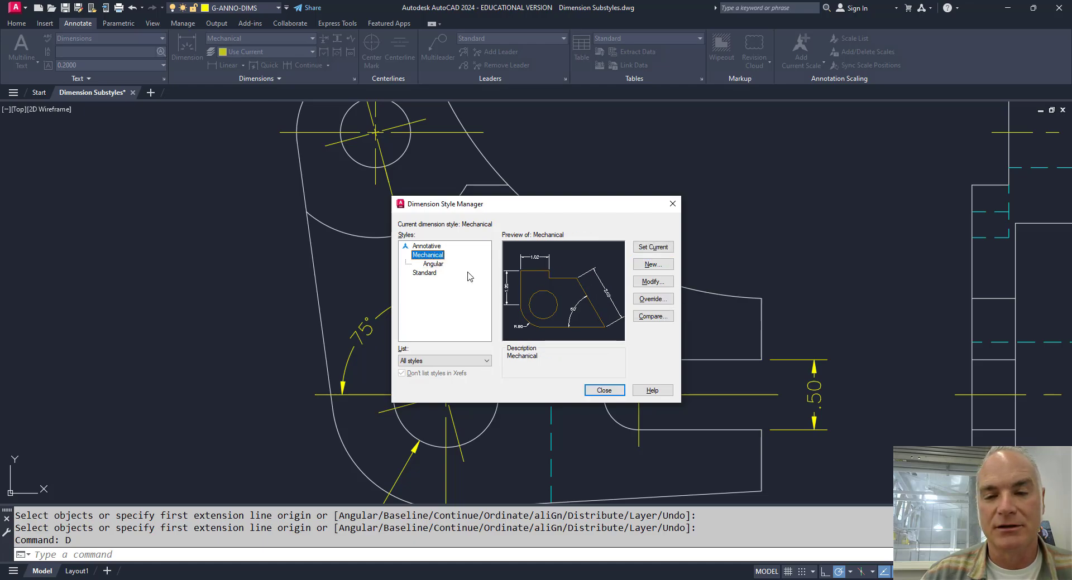
left_click(438, 264)
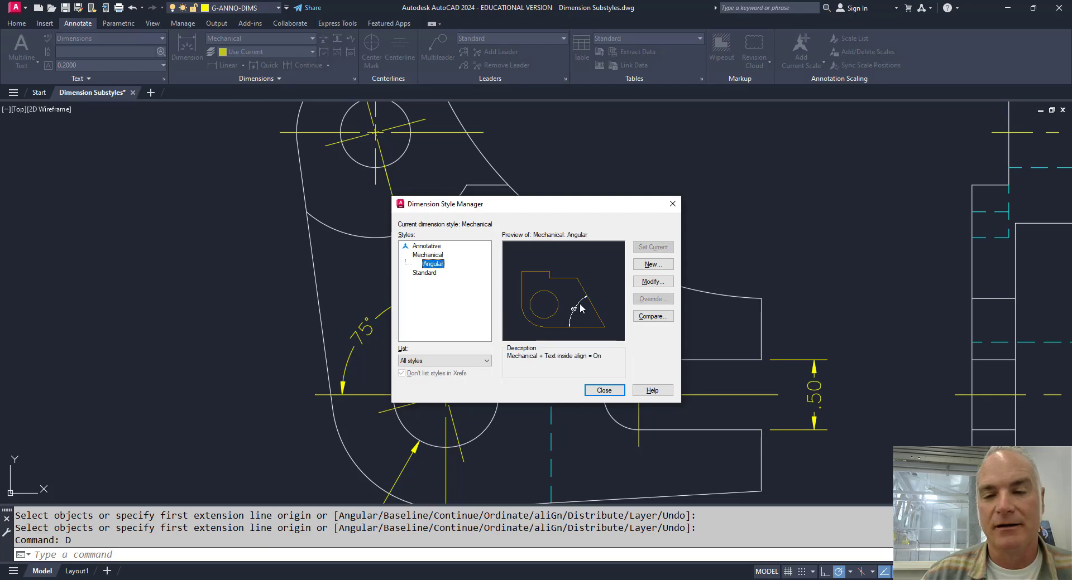
left_click(599, 393)
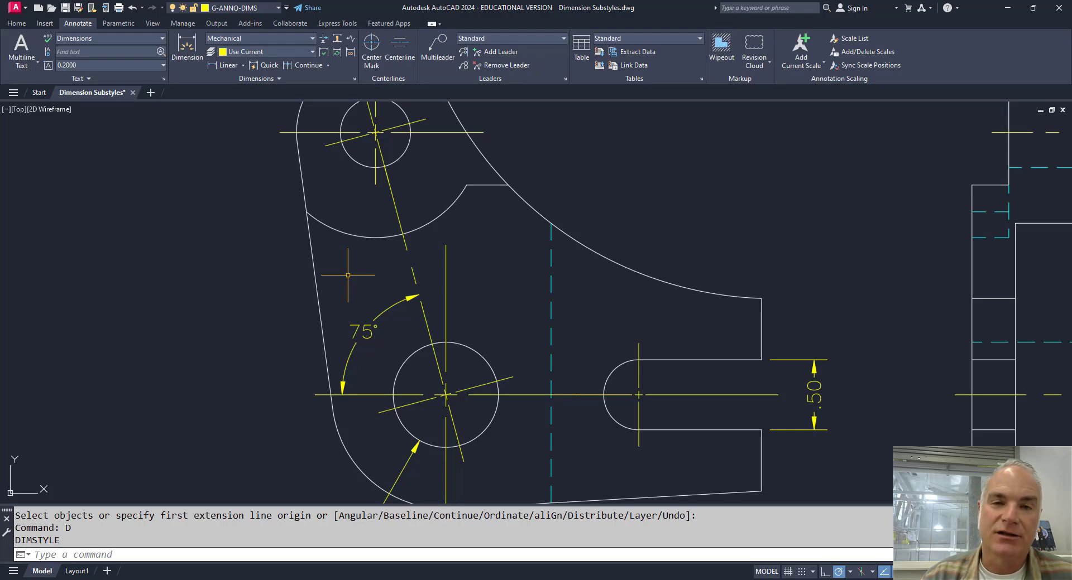
Set the tolerance display of the slot-width dimension to Limits in its properties.
middle_click_drag(568, 324, 442, 271)
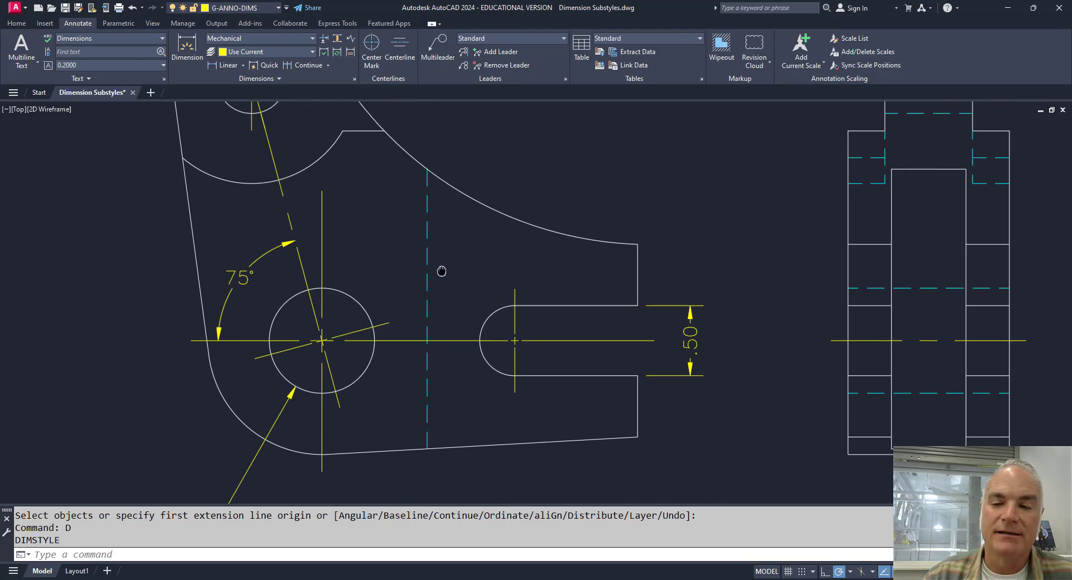
middle_click_drag(680, 350, 598, 333)
scroll(663, 339, "up", 2)
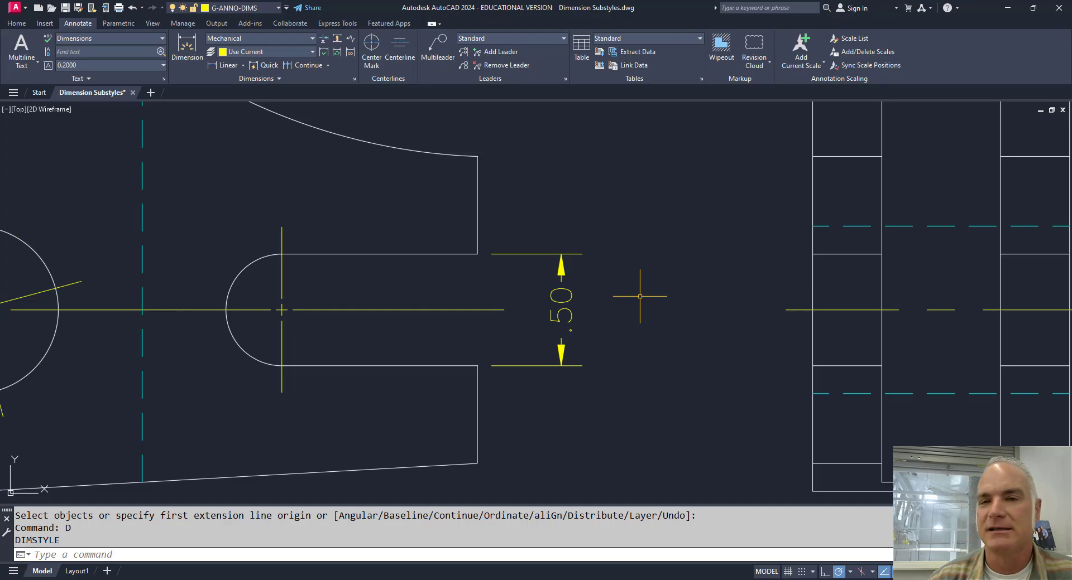
scroll(640, 297, "down", 2)
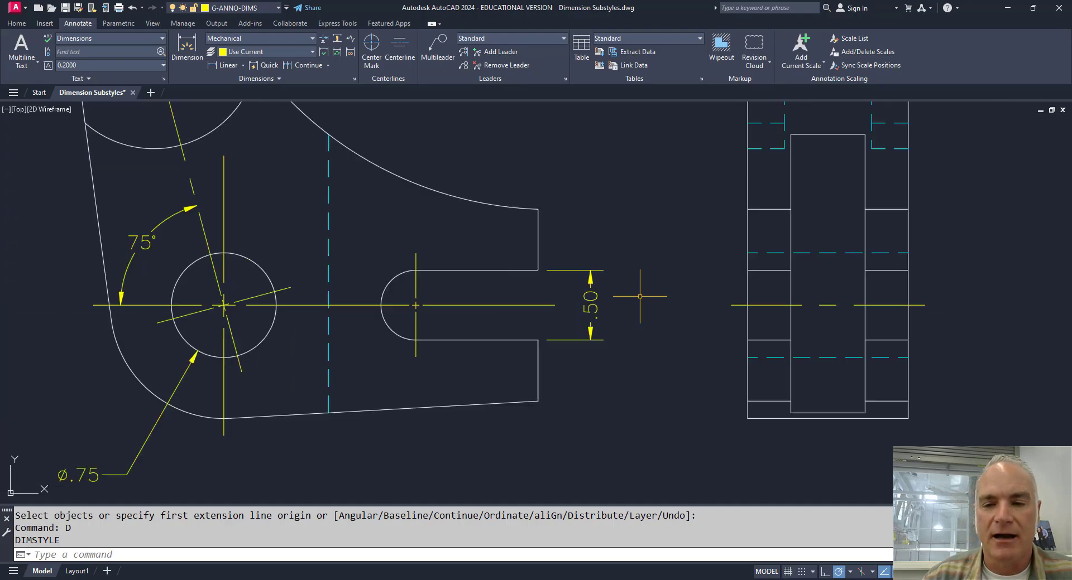
middle_click_drag(641, 297, 622, 288)
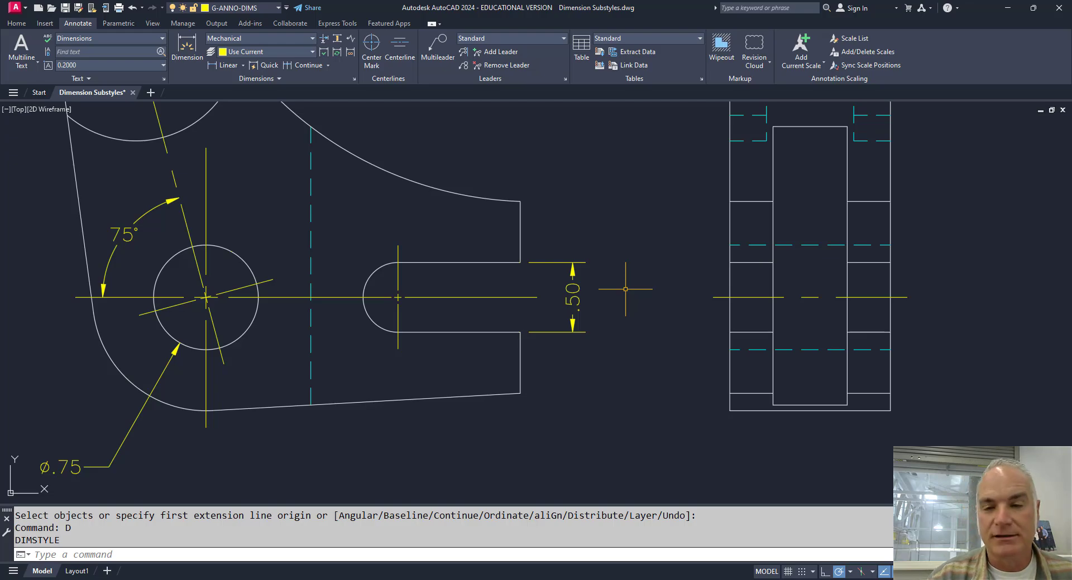
left_click(572, 289)
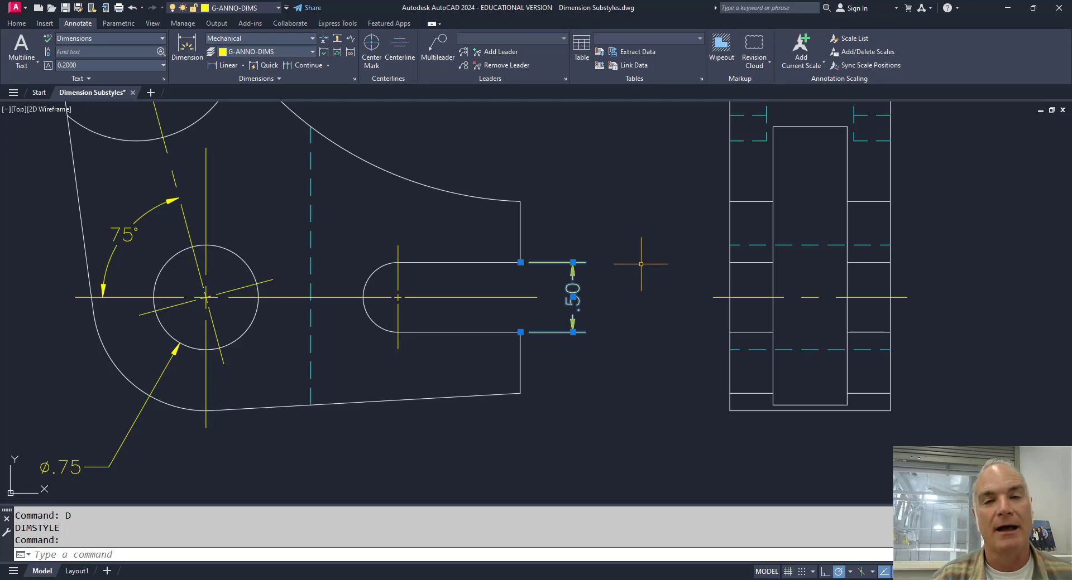
type("ch")
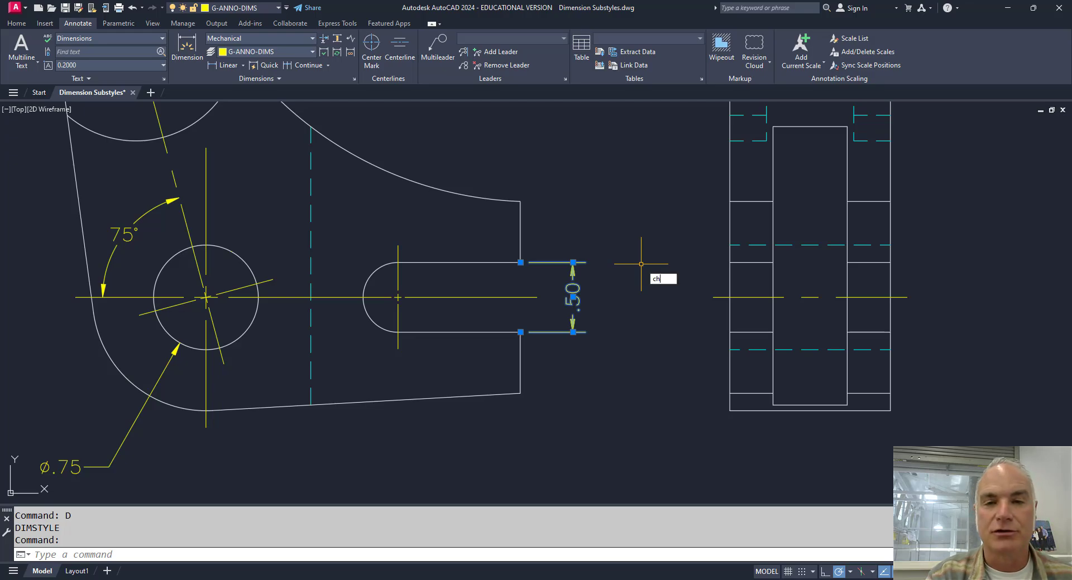
key("Return")
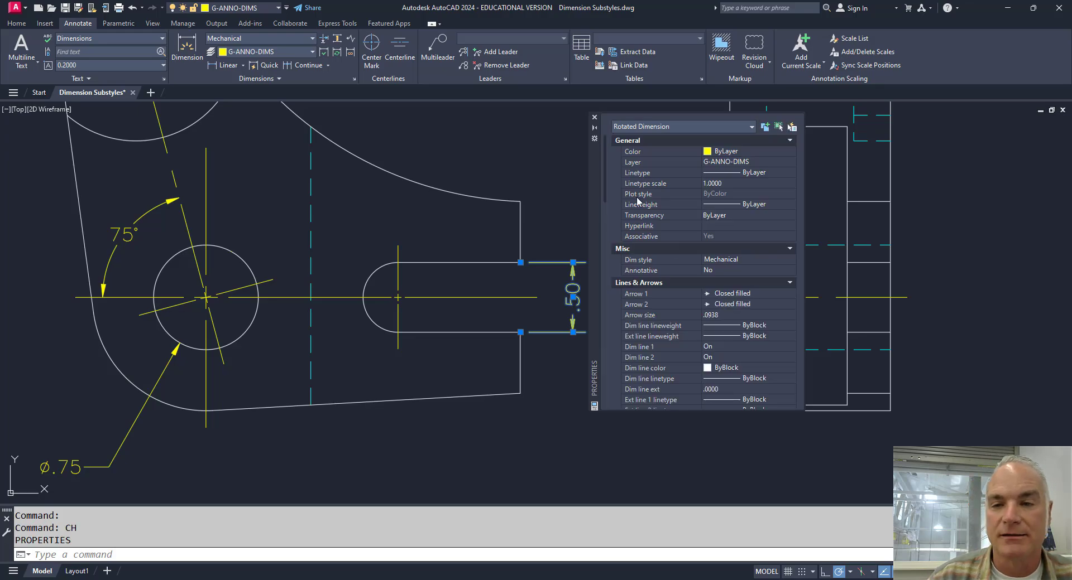
left_click_drag(605, 182, 604, 405)
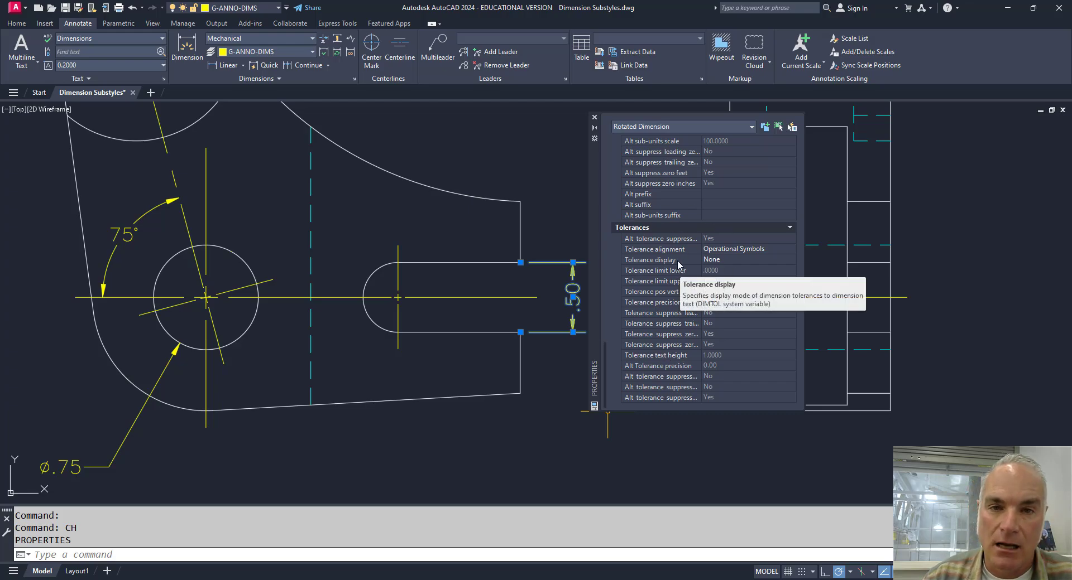
left_click(715, 260)
left_click(717, 262)
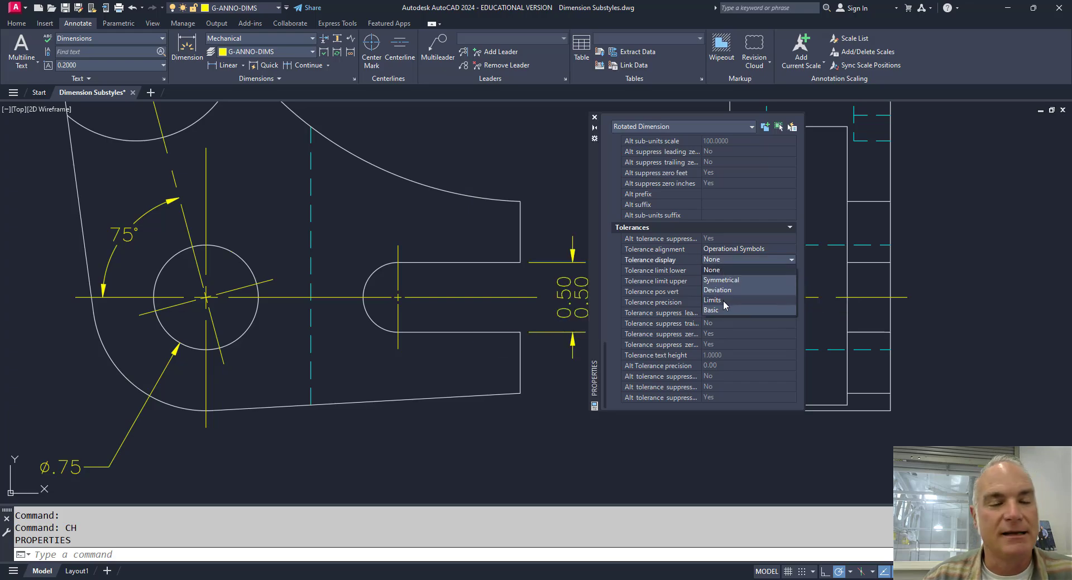
left_click(724, 302)
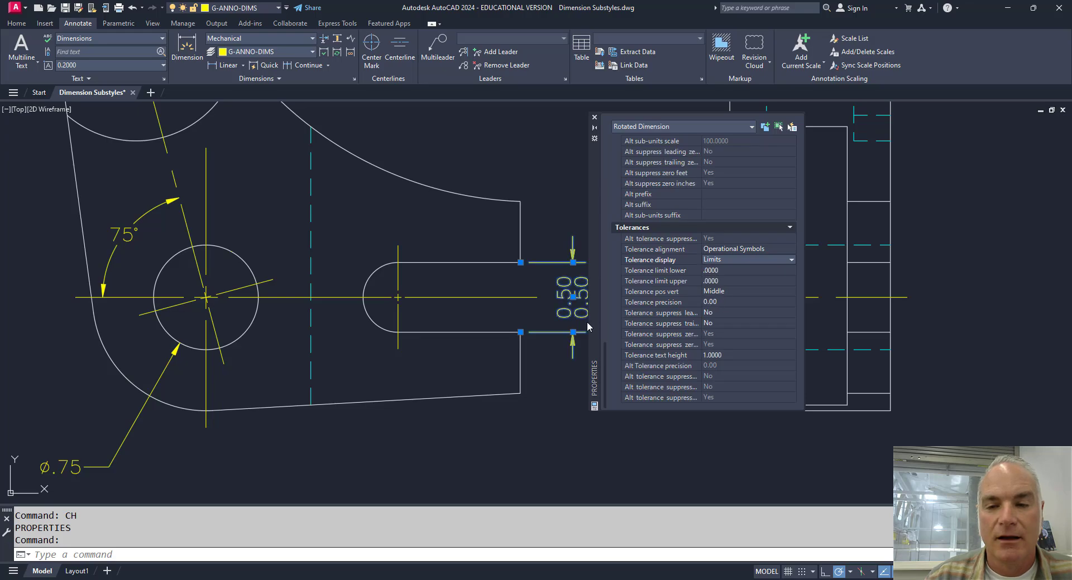
Set the tolerance precision of the slot-width dimension to 0.000.
middle_click_drag(558, 375, 456, 374)
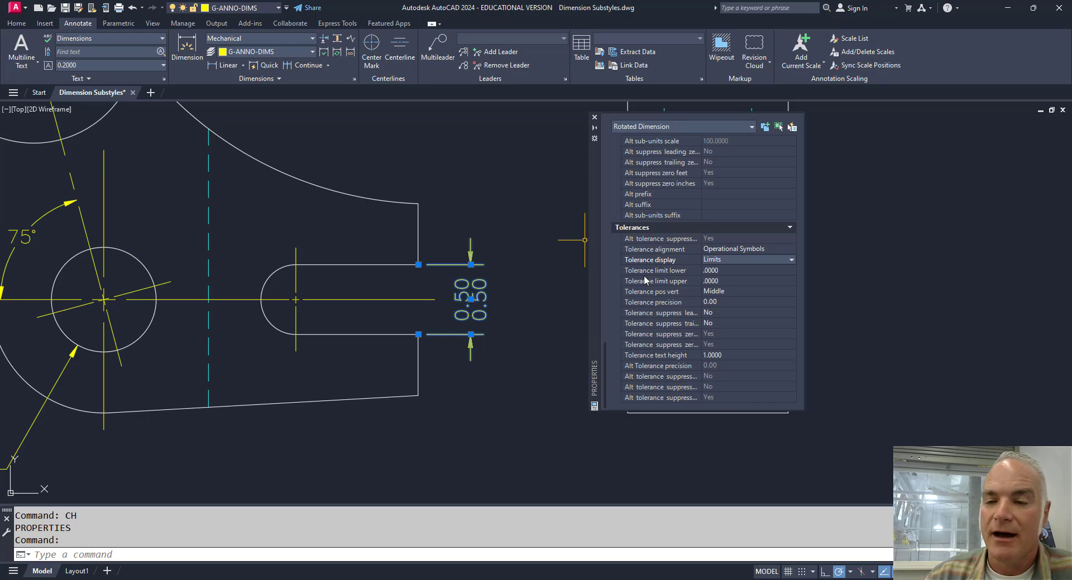
left_click(721, 303)
left_click(721, 303)
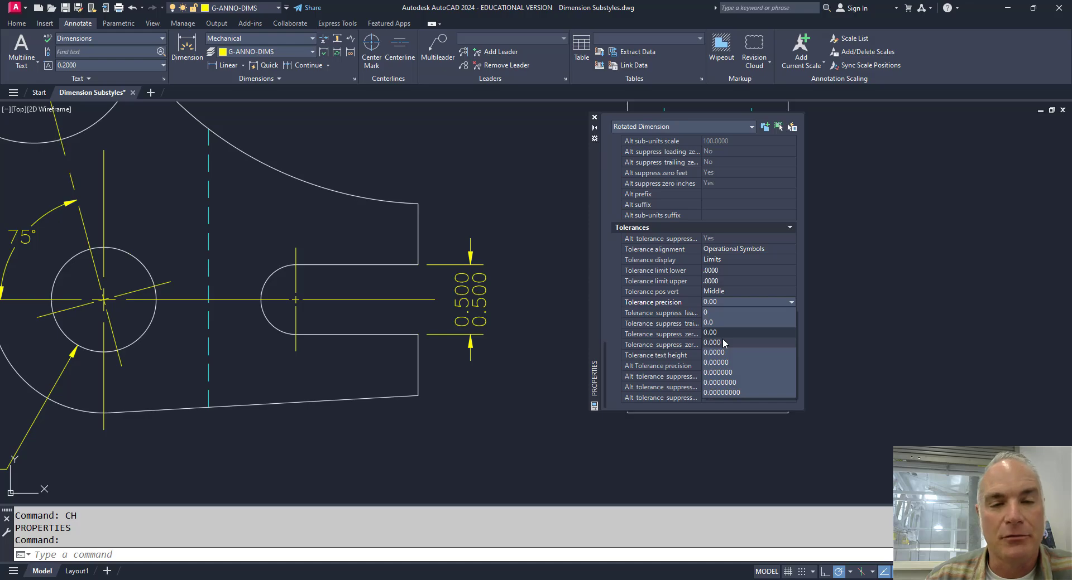
left_click(723, 342)
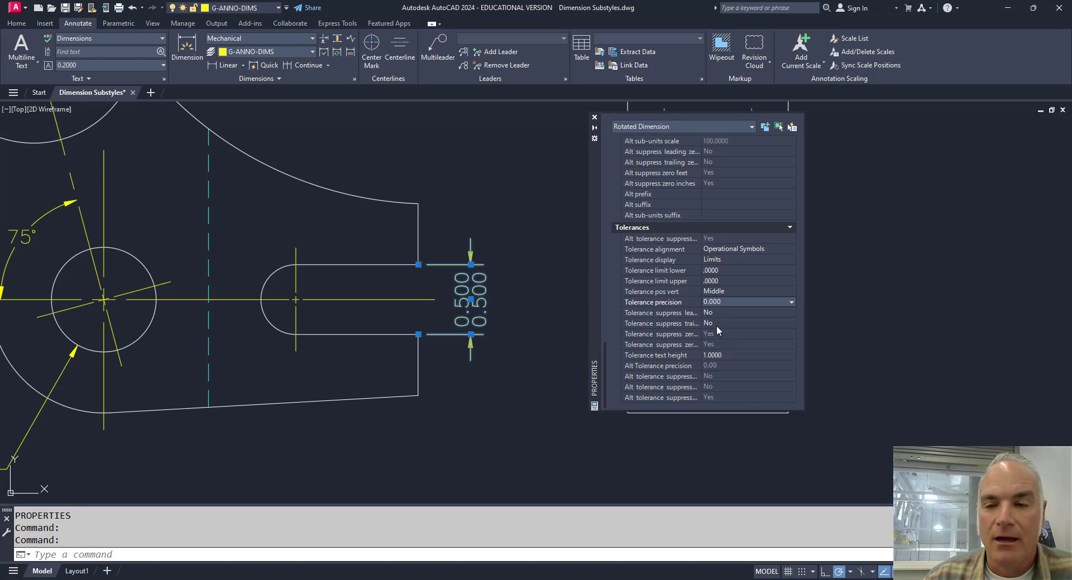
Set the lower tolerance limit of the slot-width dimension to .001.
left_click(711, 271)
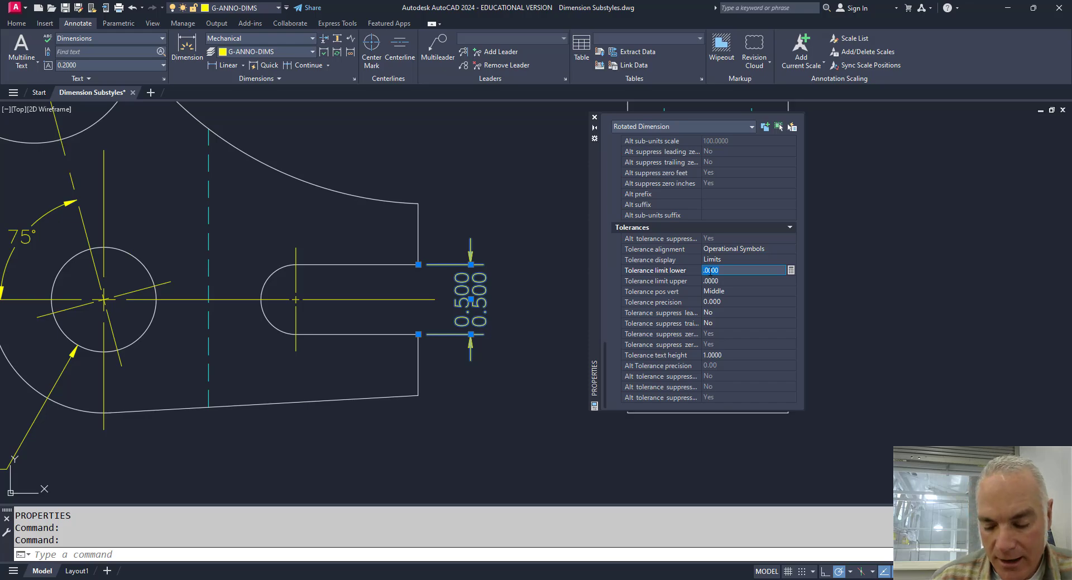
type(".0")
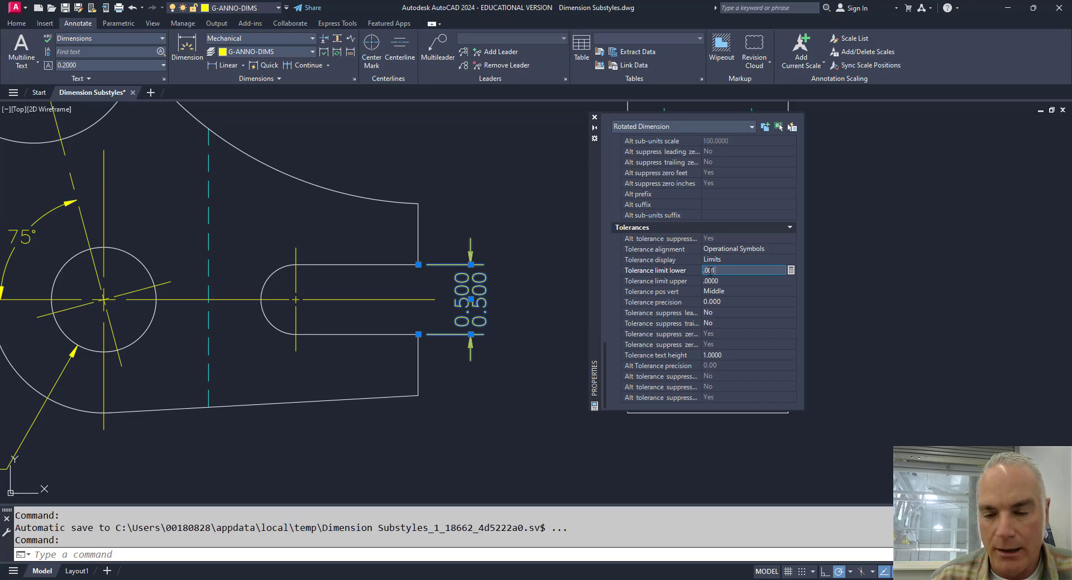
key("Tab")
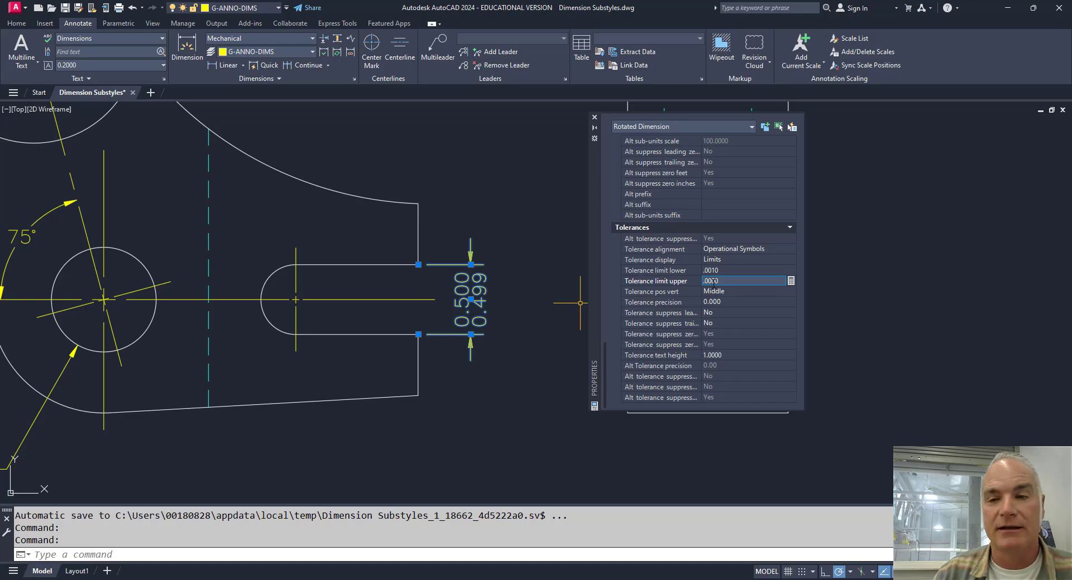
Set the upper tolerance limit of the slot-width dimension to .002, deselect it and close the properties.
type(".")
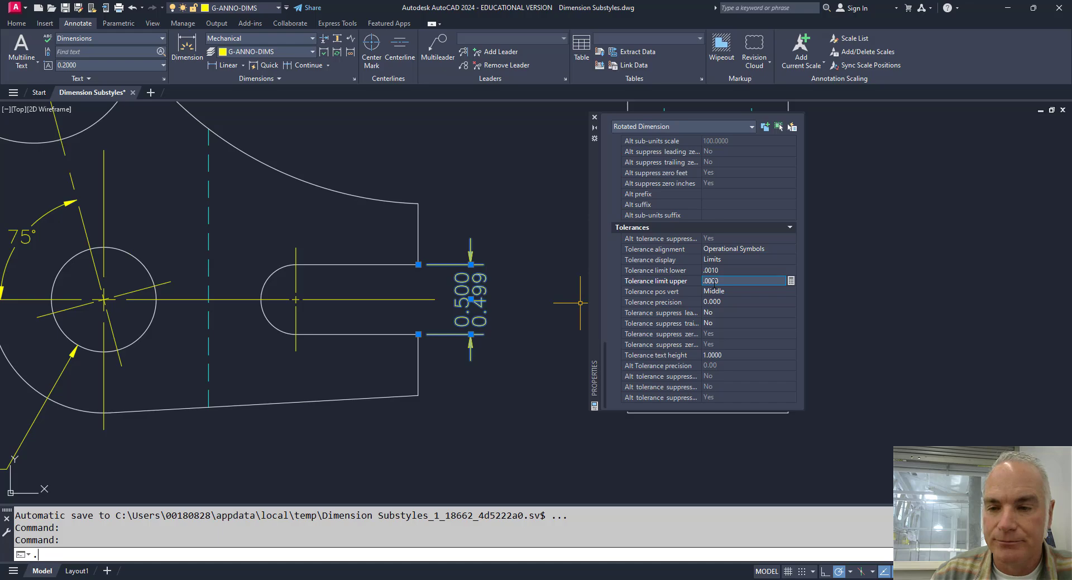
type("00")
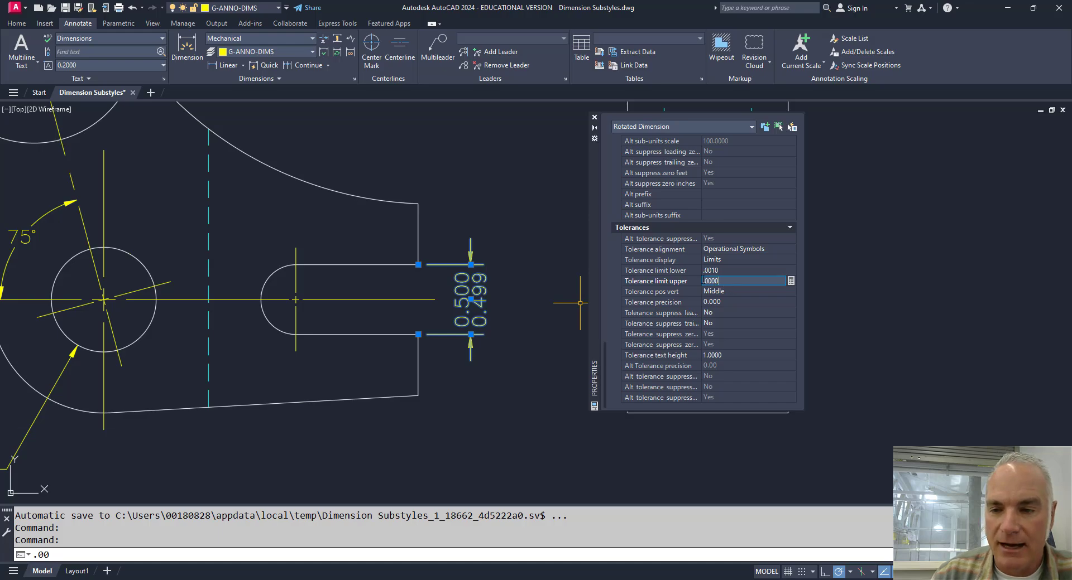
left_click(685, 279)
type(".002")
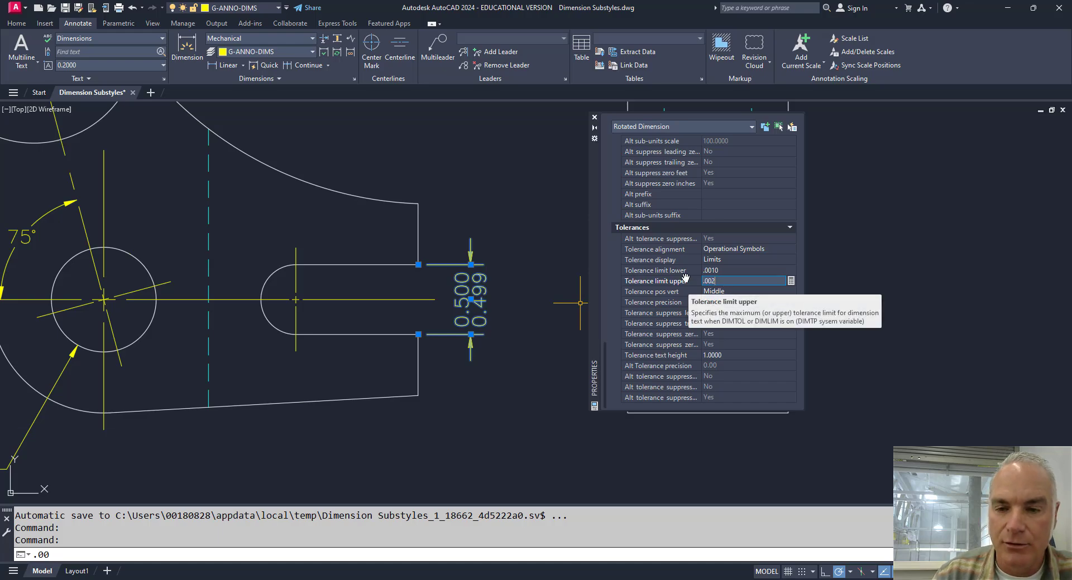
key("Tab")
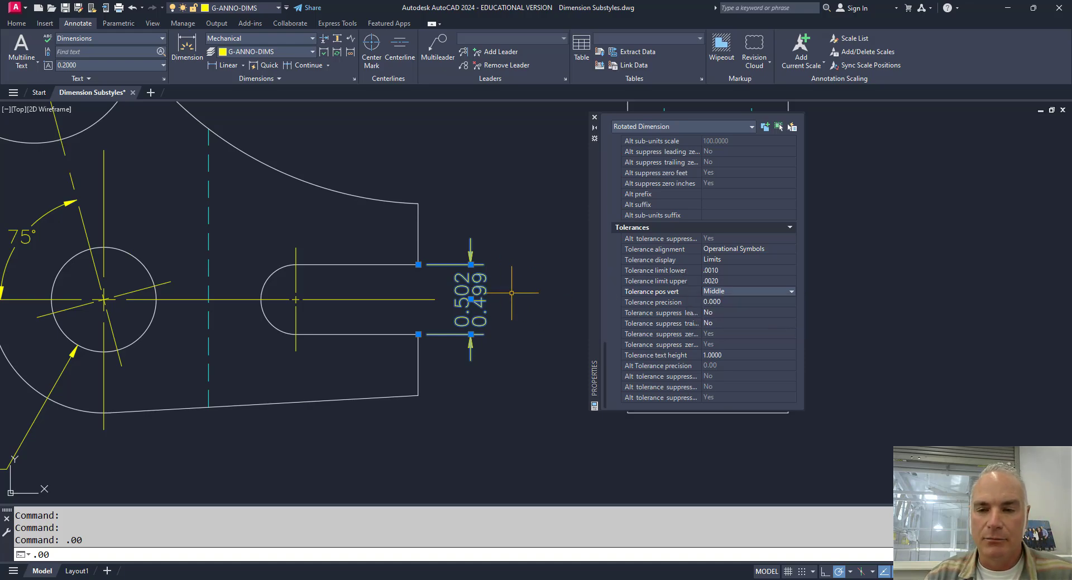
key("Escape")
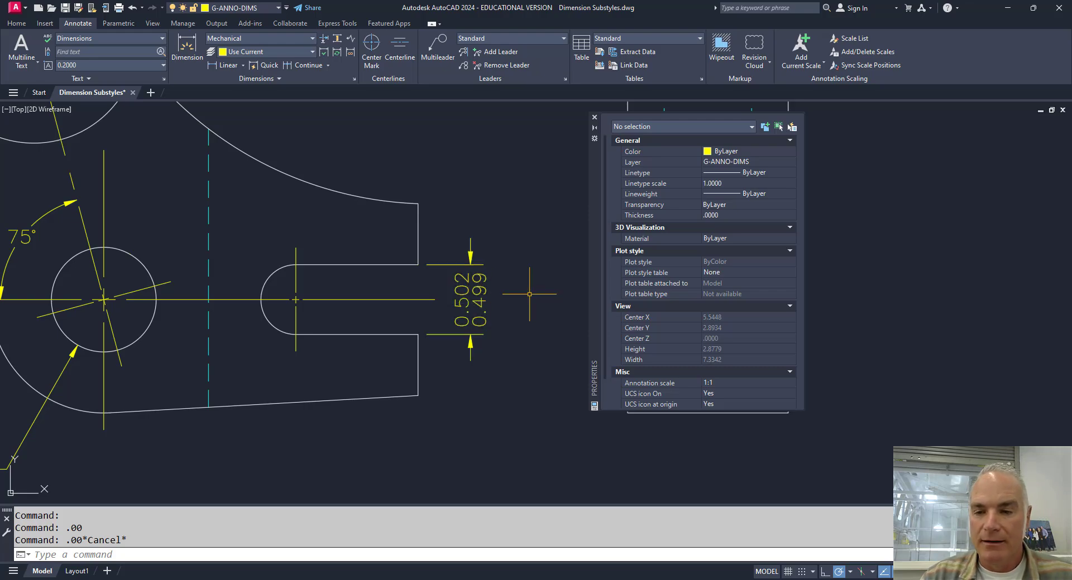
scroll(529, 294, "down", 2)
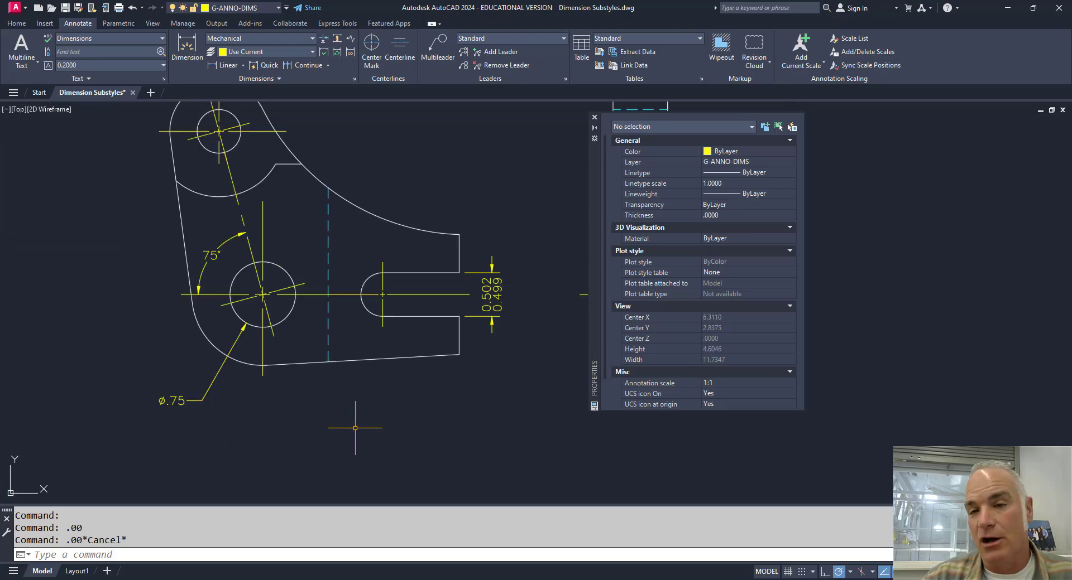
left_click(594, 117)
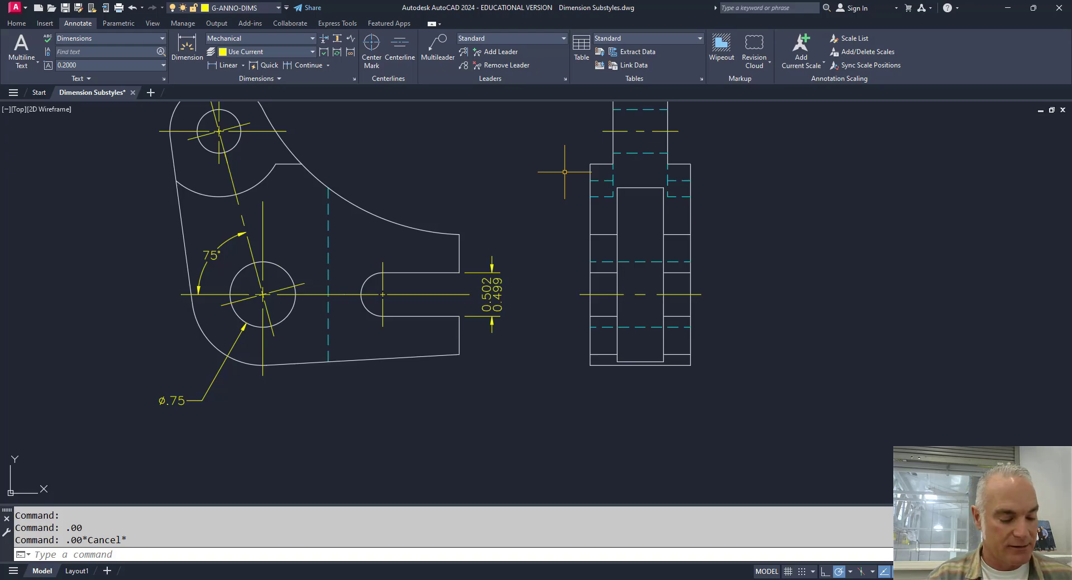
Create a new dimension style named Mechanical-Limits, based on Mechanical and used for all dimensions.
type("D")
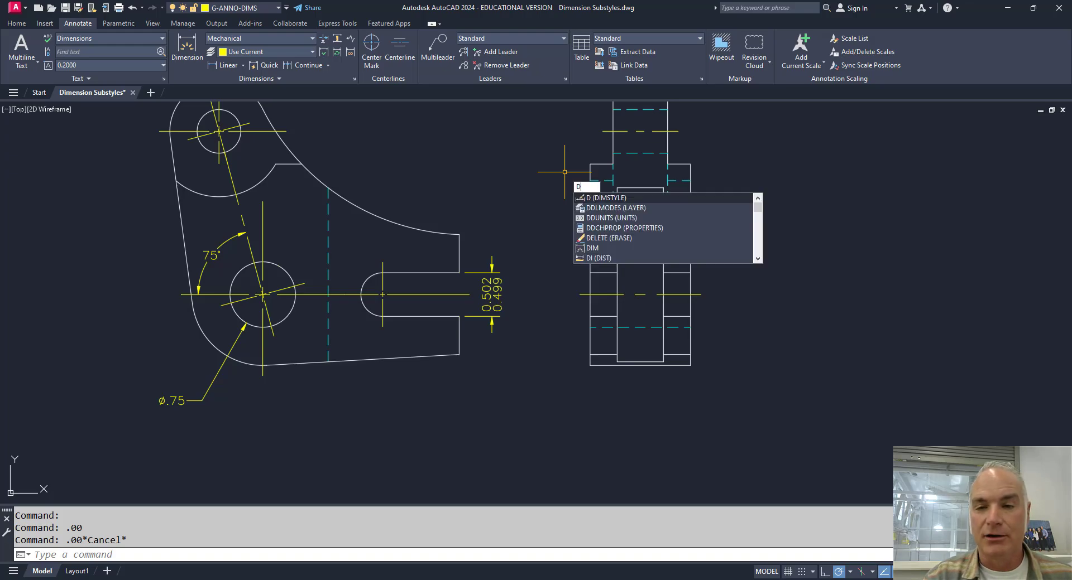
key("Return")
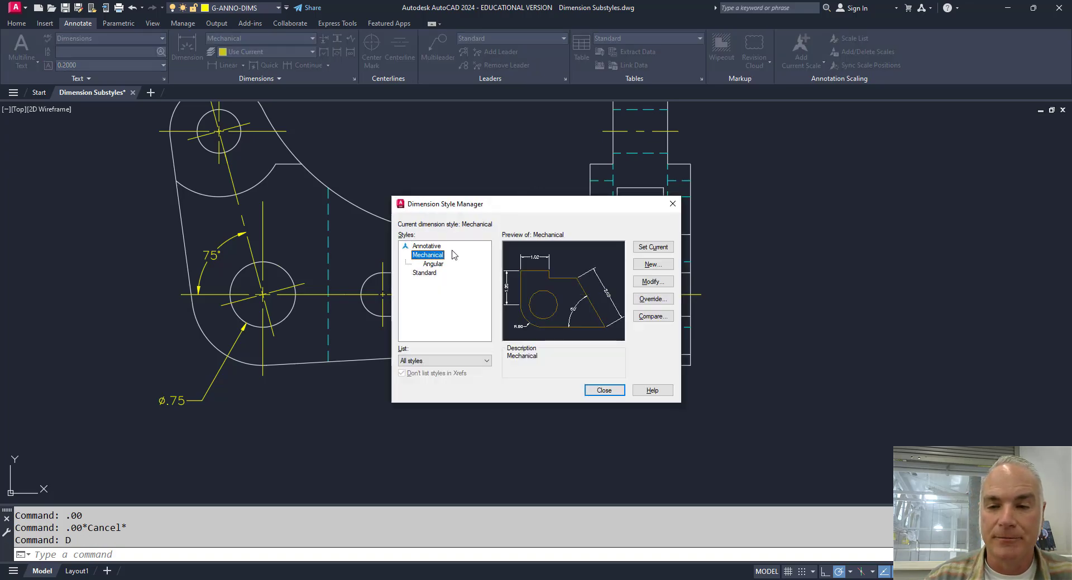
left_click(652, 264)
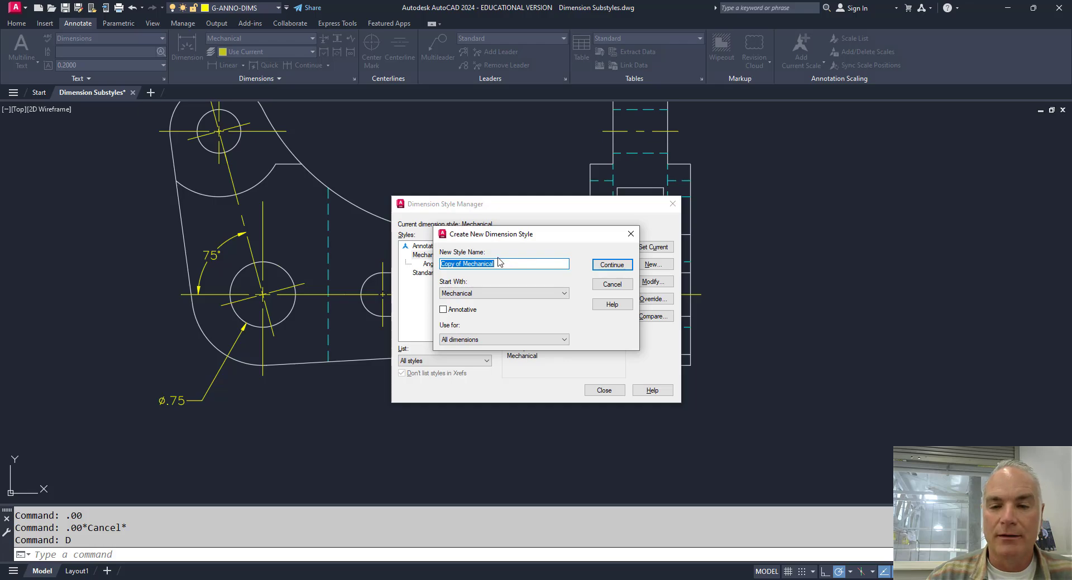
left_click_drag(462, 263, 440, 264)
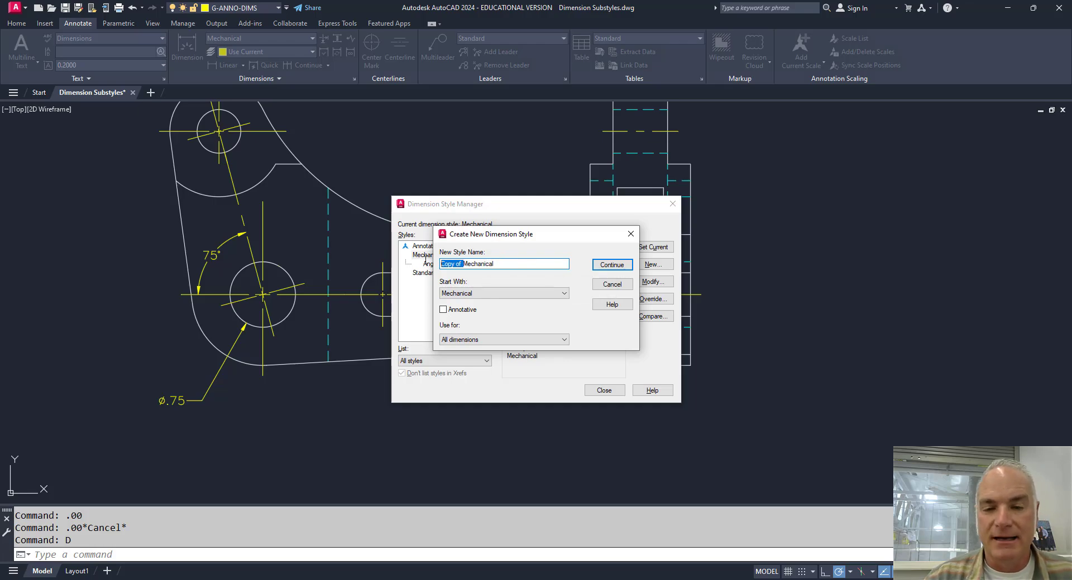
key("Delete")
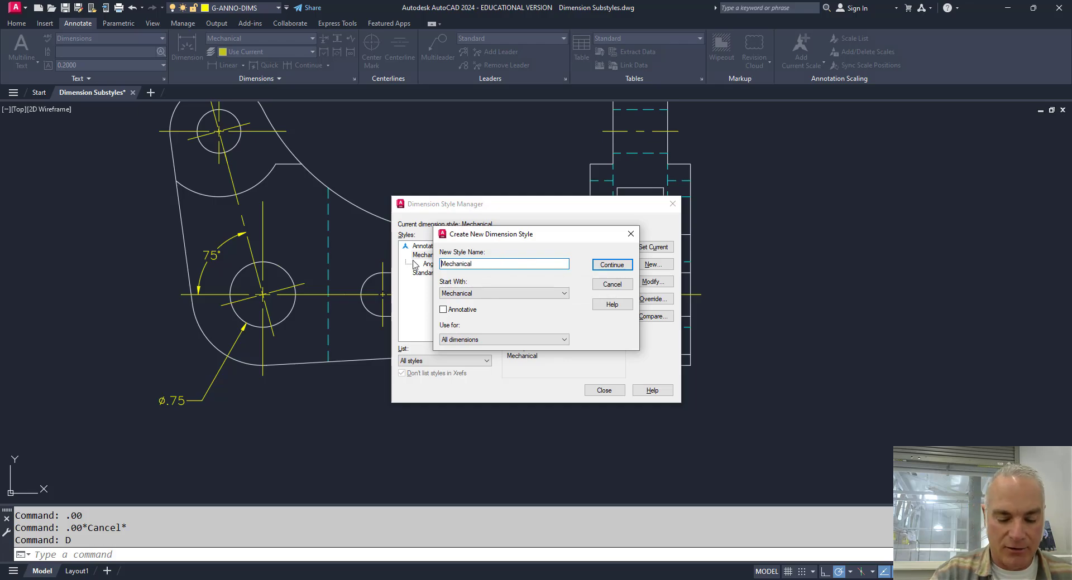
type("-Limit")
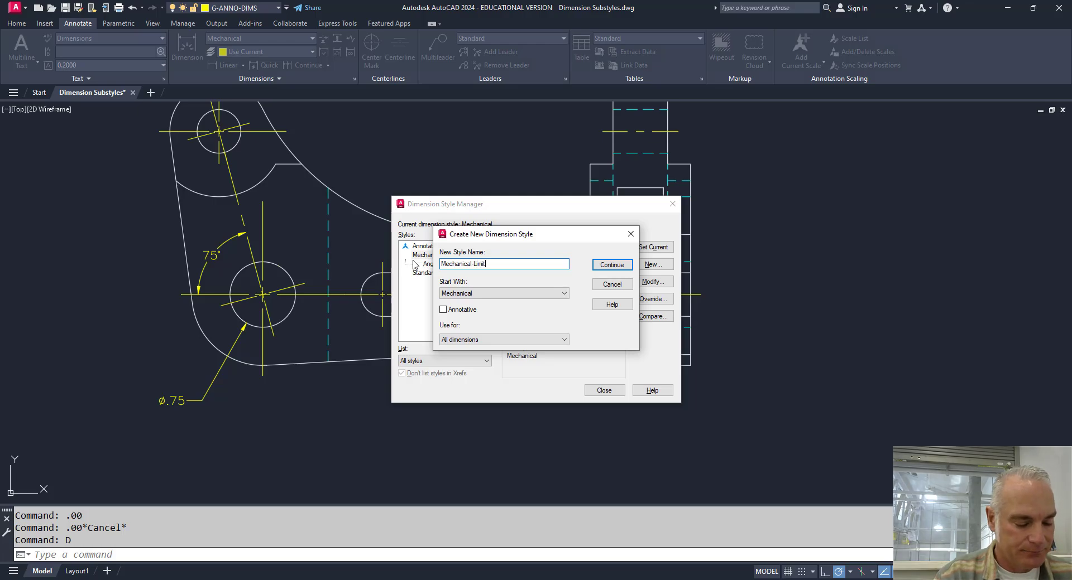
type("s")
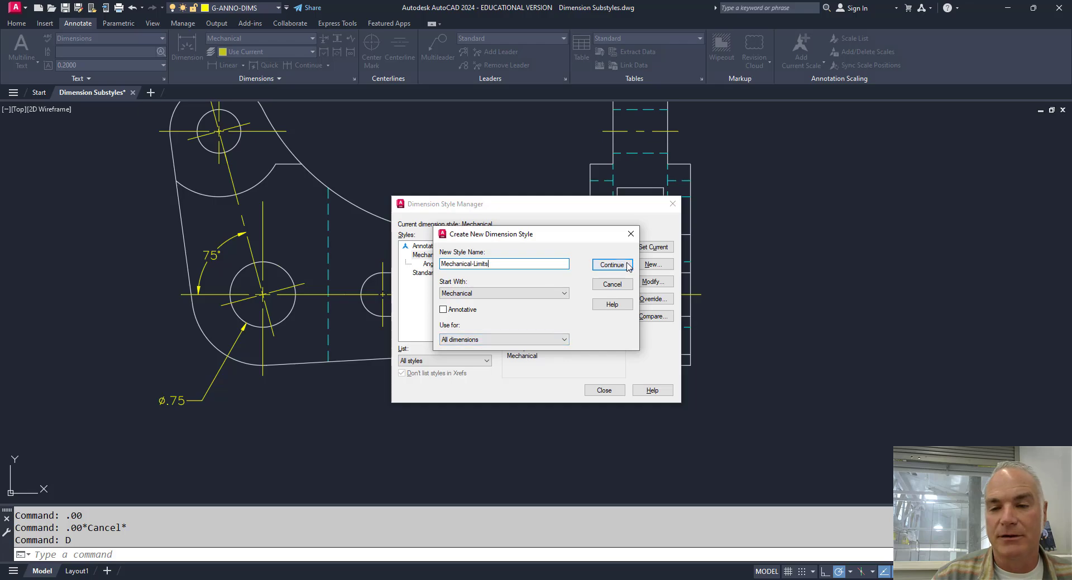
left_click(598, 264)
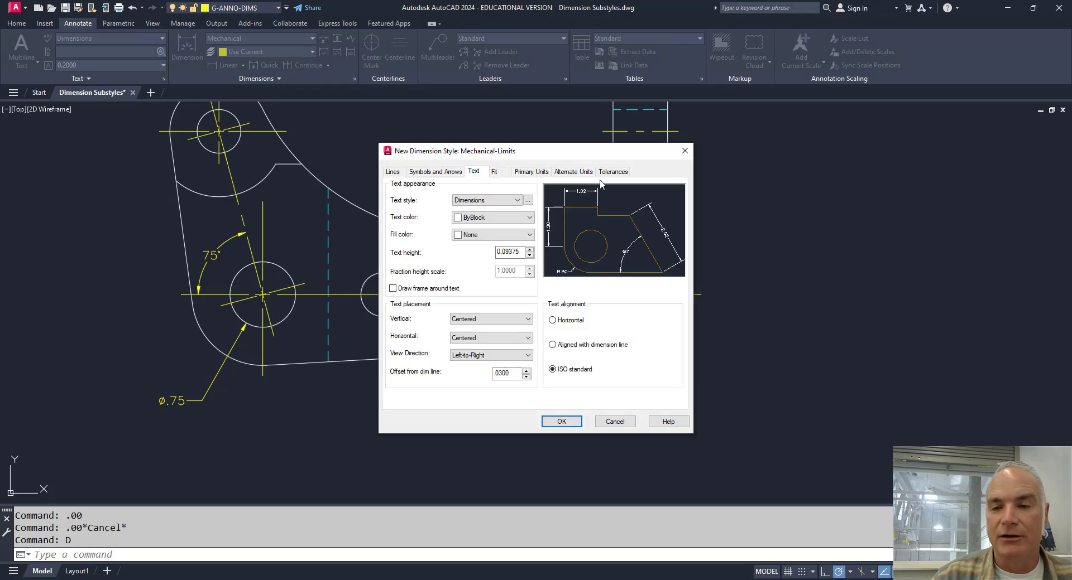
Set the tolerance method of the Mechanical-Limits style to Limits with an upper value of .002 and a lower value of .001.
left_click(604, 174)
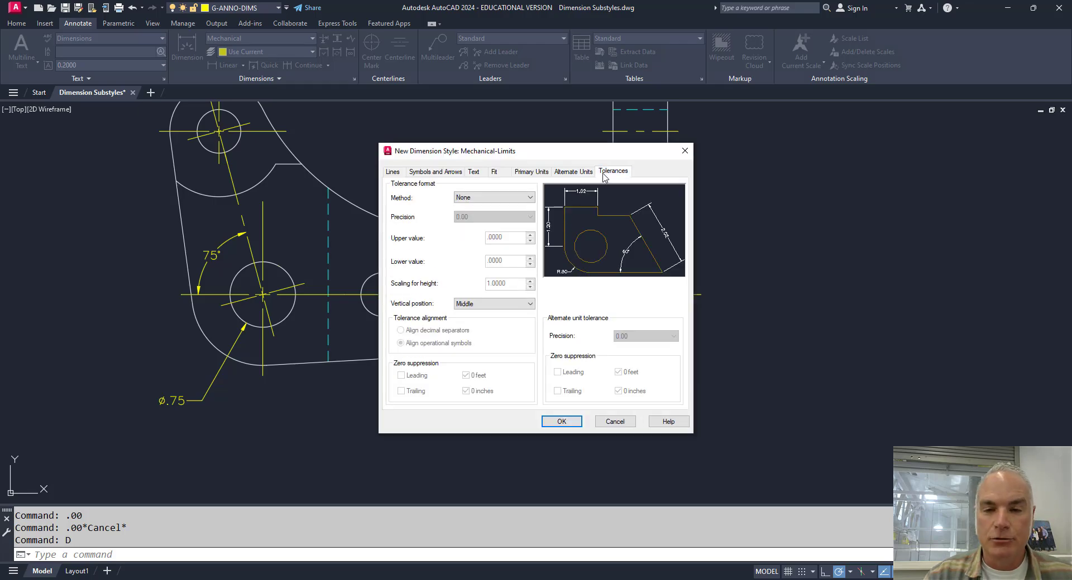
left_click(504, 200)
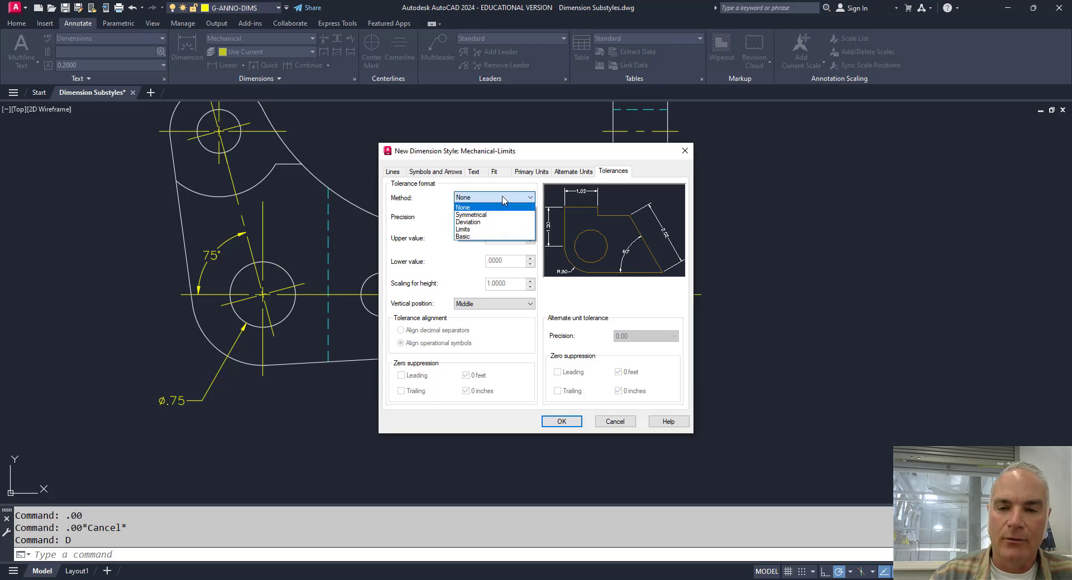
left_click(484, 229)
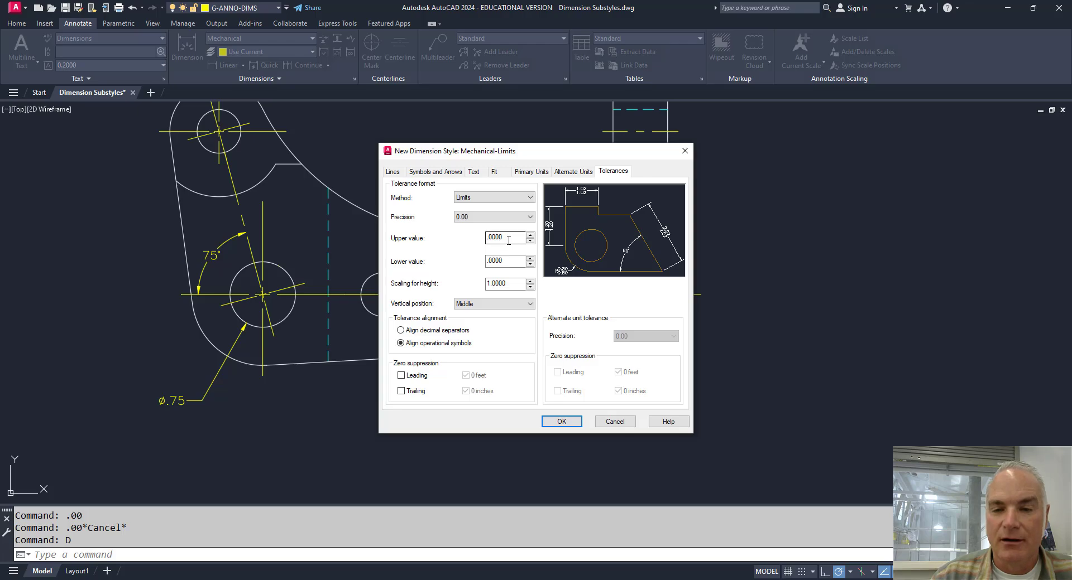
left_click(509, 240)
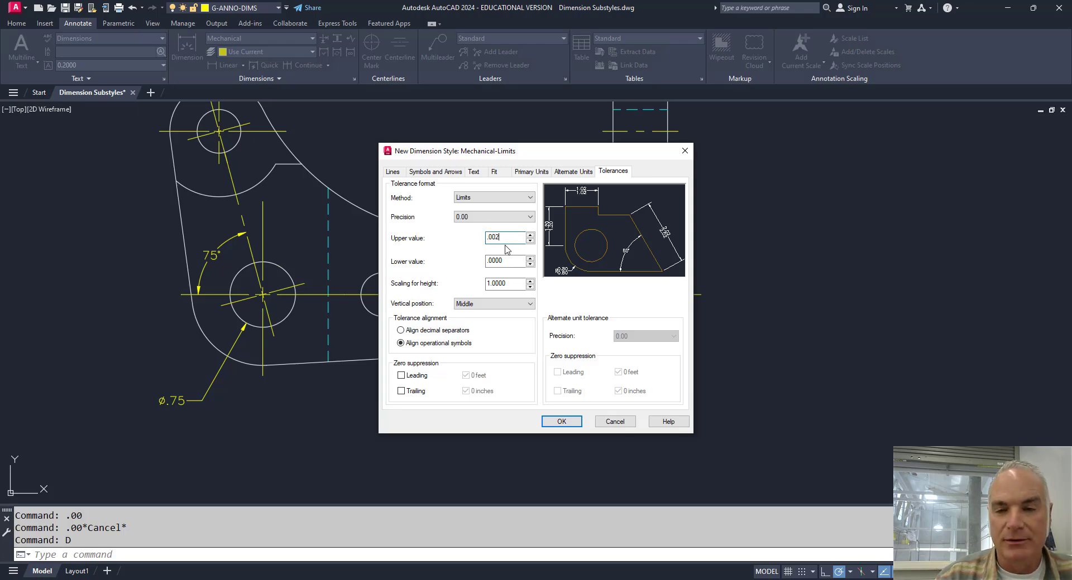
left_click(504, 266)
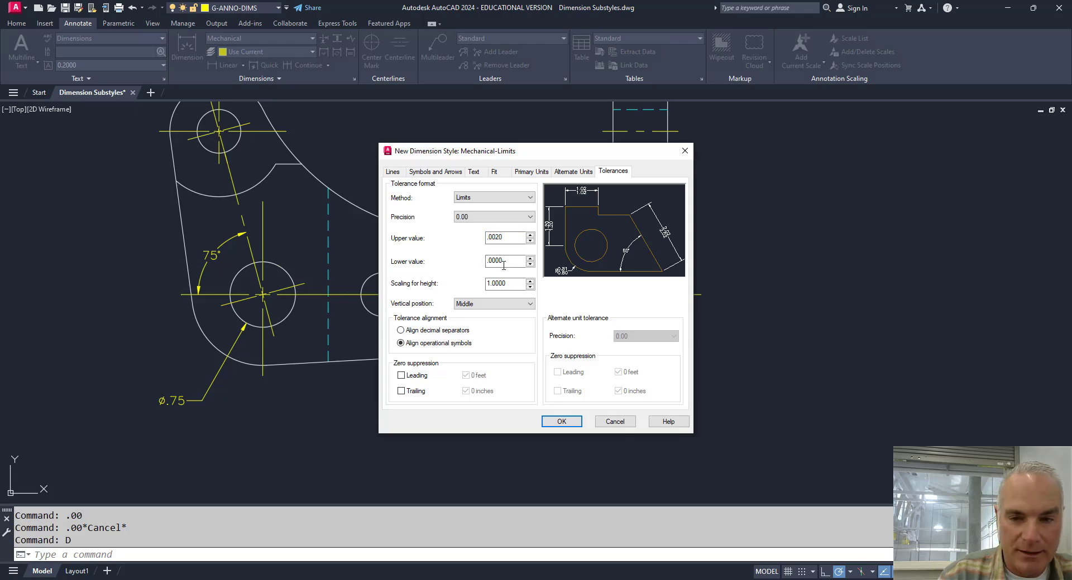
key("BackSpace")
key("BackSpace")
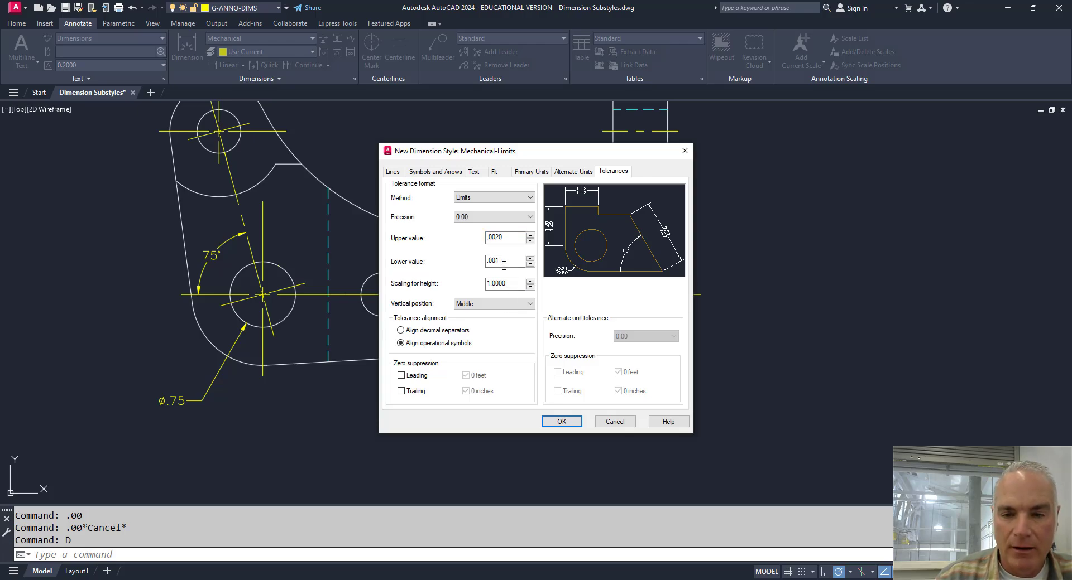
Set the tolerance precision and the linear primary-units precision of Mechanical-Limits to 0.000, accept the style and close the Dimension Style Manager.
left_click(488, 218)
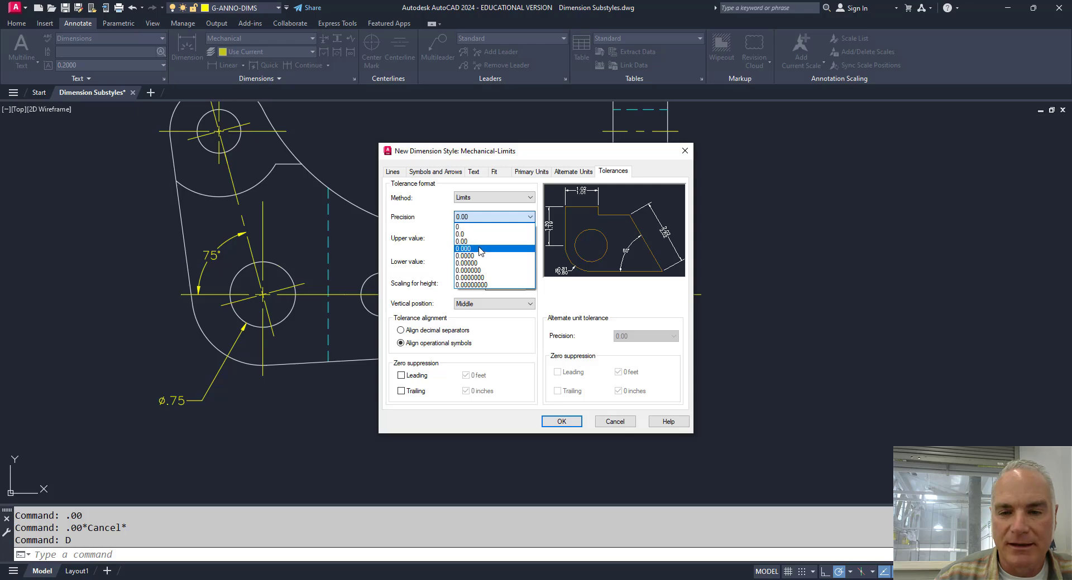
left_click(479, 249)
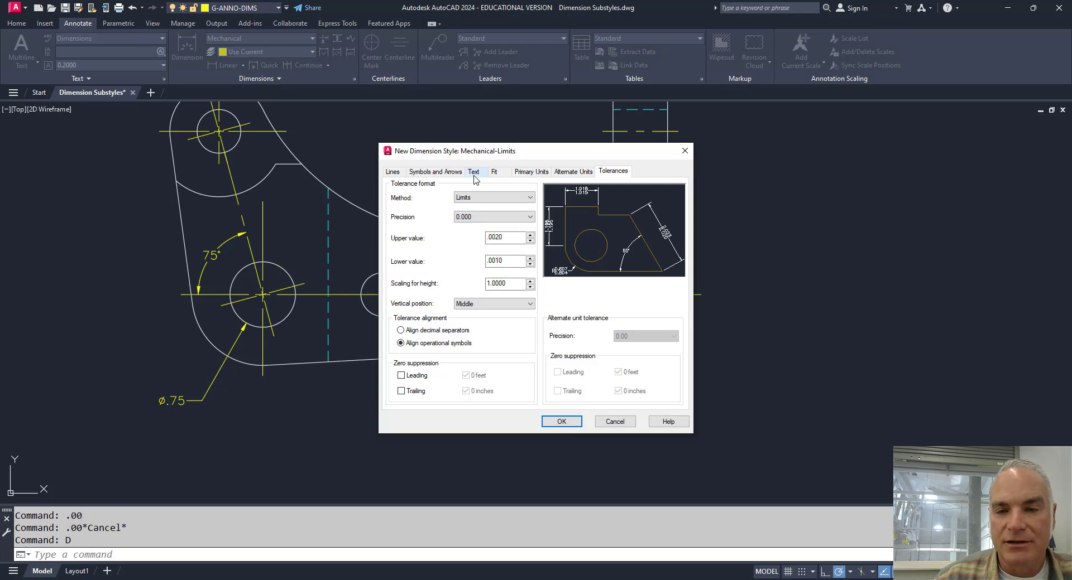
left_click(533, 172)
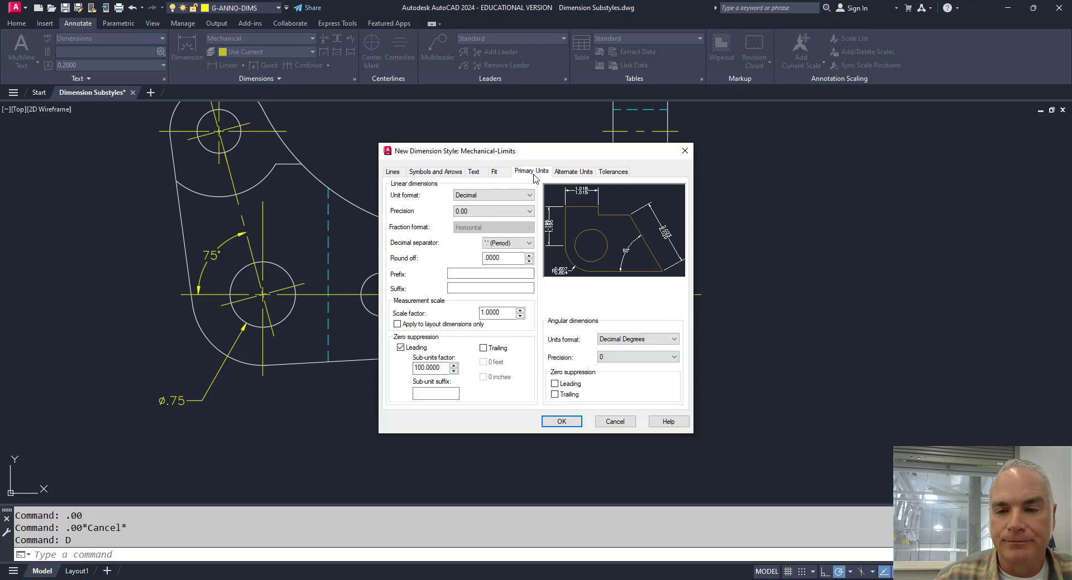
left_click(501, 212)
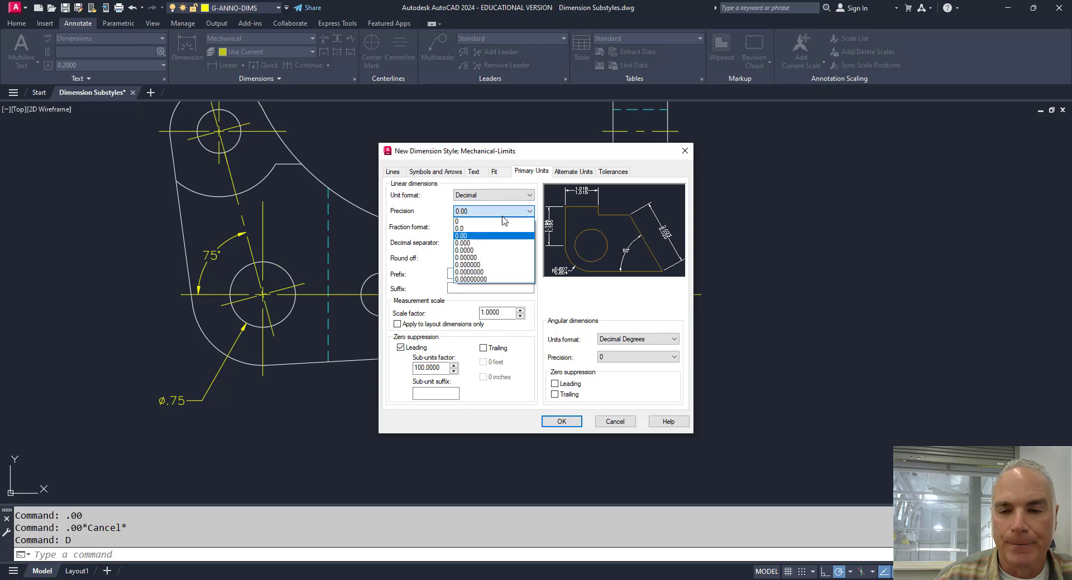
left_click(490, 243)
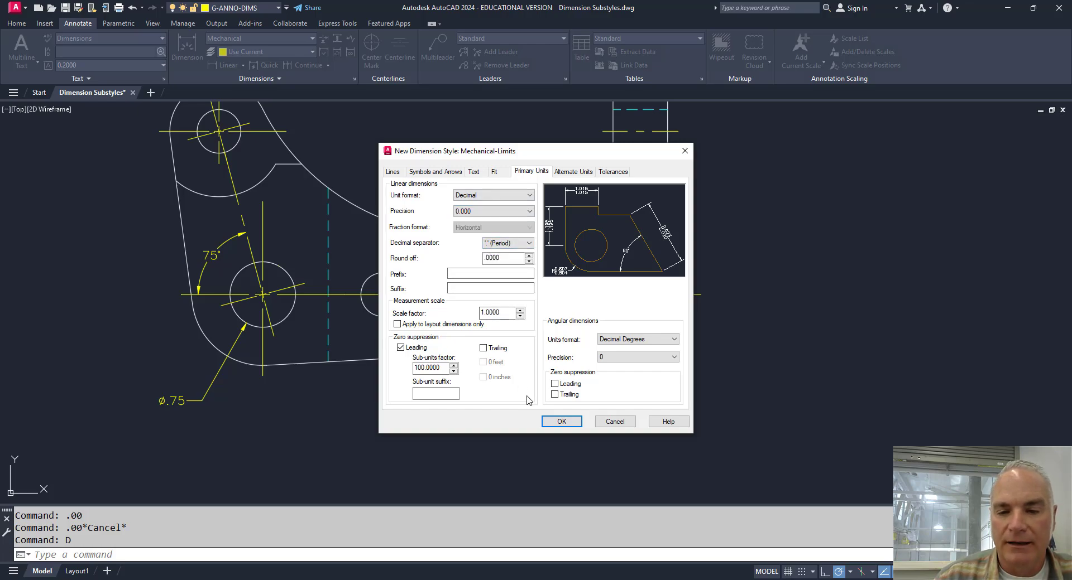
left_click(561, 422)
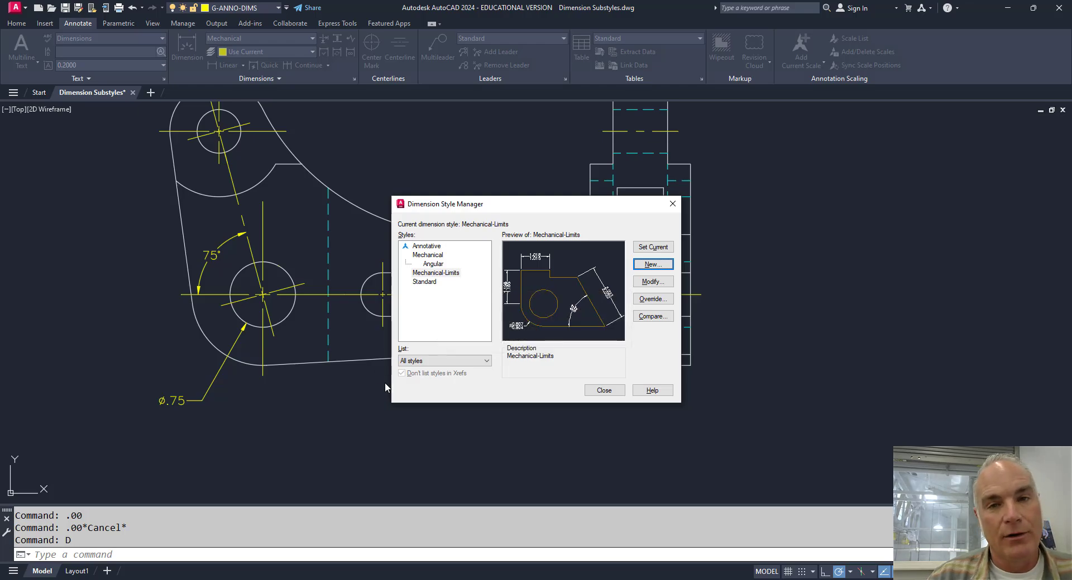
left_click(604, 390)
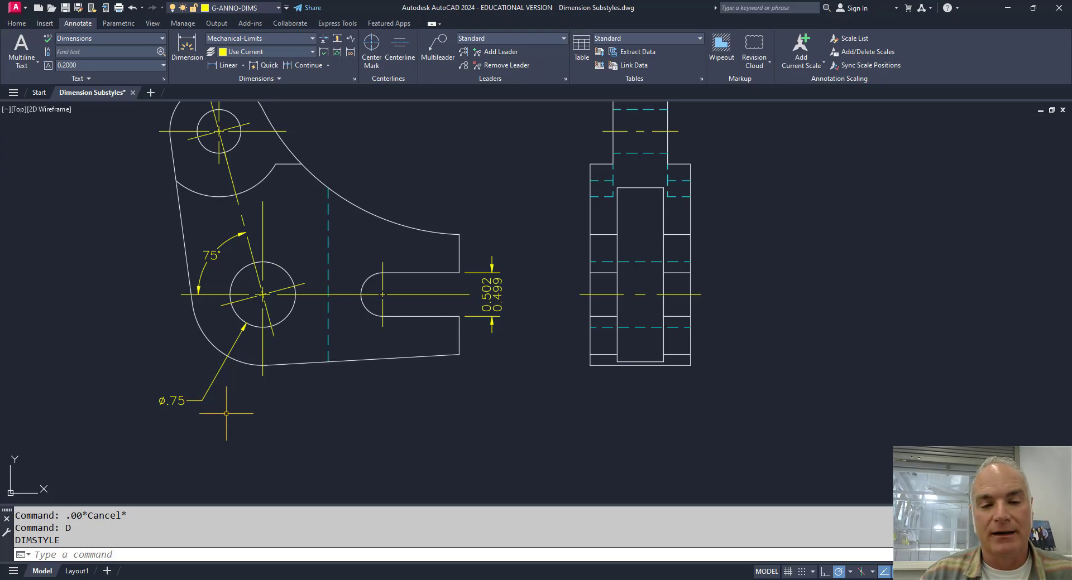
Apply the Mechanical-Limits style to the diameter dimension of the large lower hole and deselect it.
left_click(213, 385)
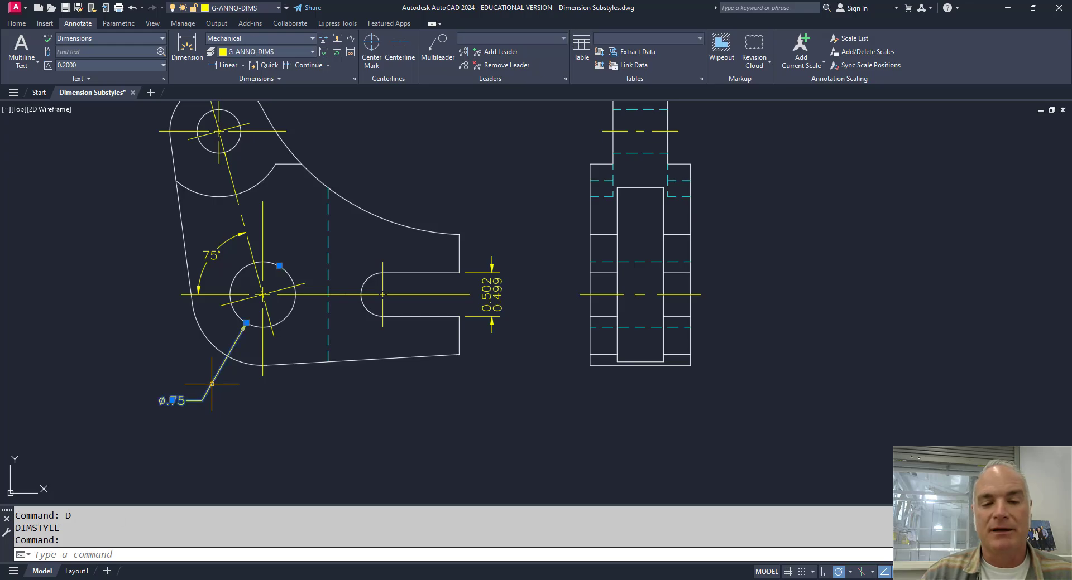
left_click(244, 40)
left_click(252, 116)
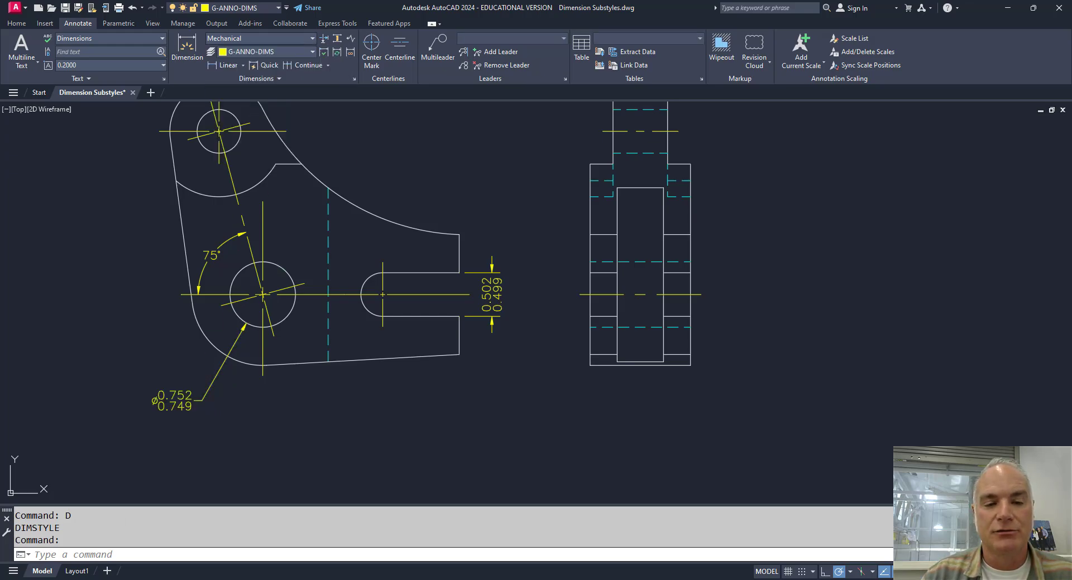
key("Escape")
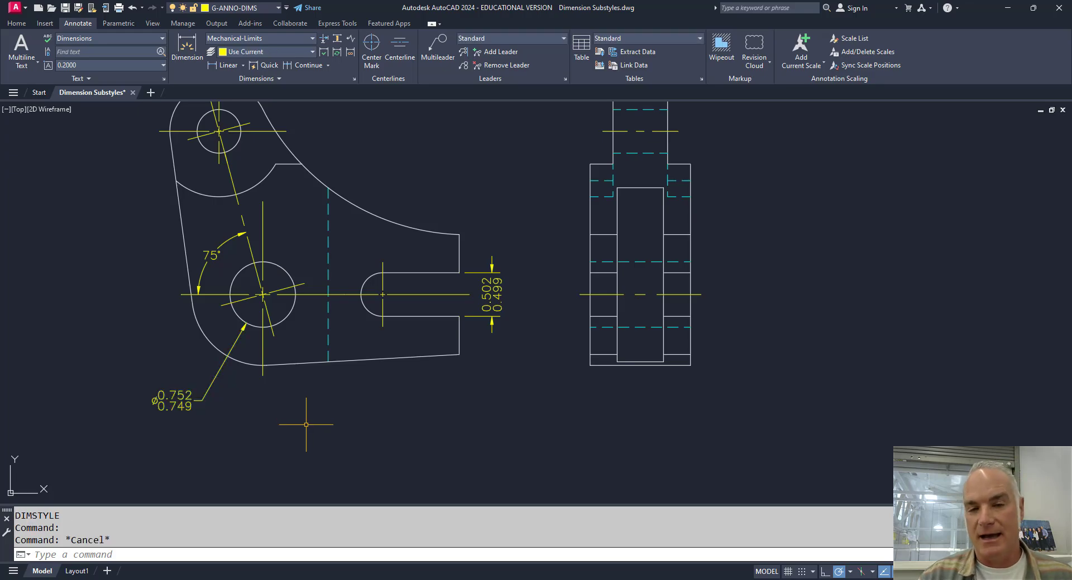
middle_click_drag(296, 412, 341, 461)
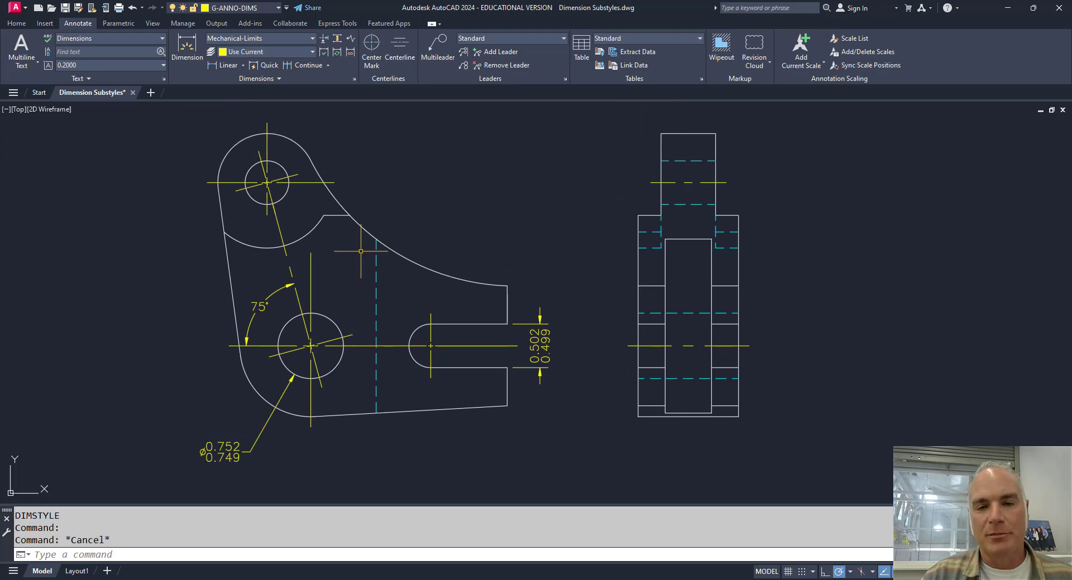
middle_click_drag(361, 252, 401, 311)
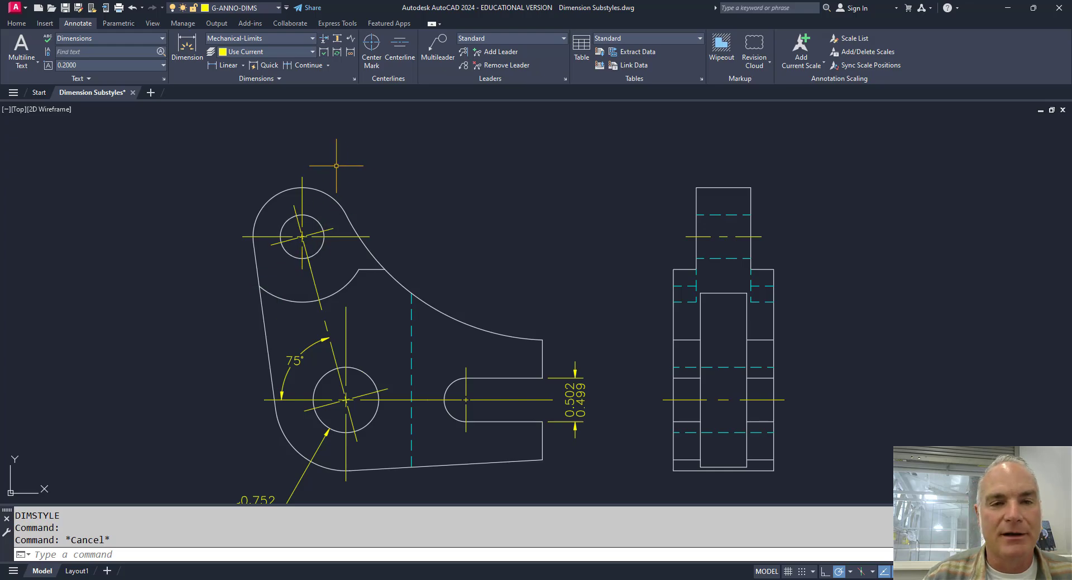
left_click(190, 47)
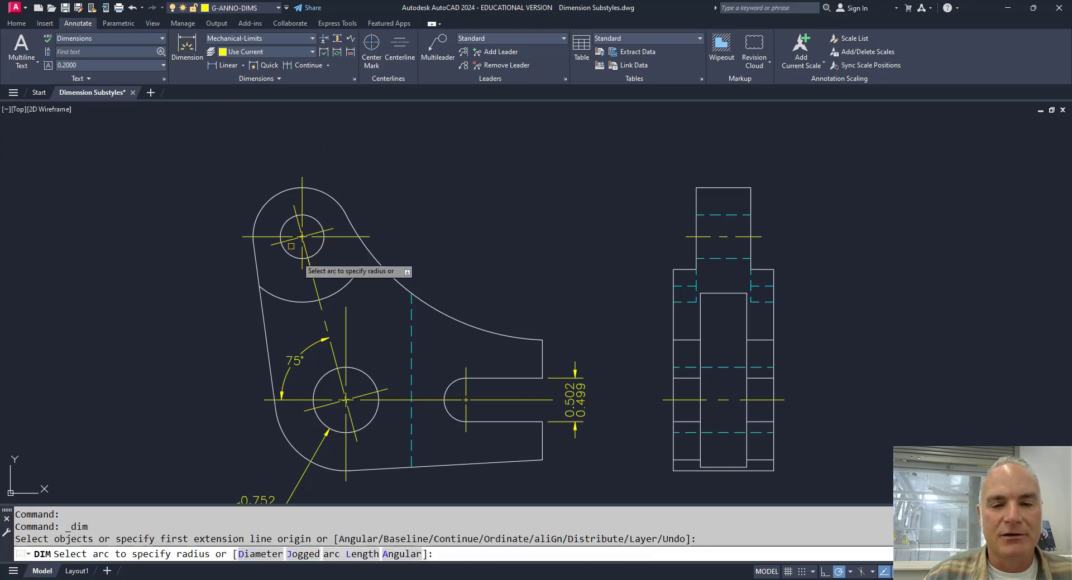
left_click(286, 298)
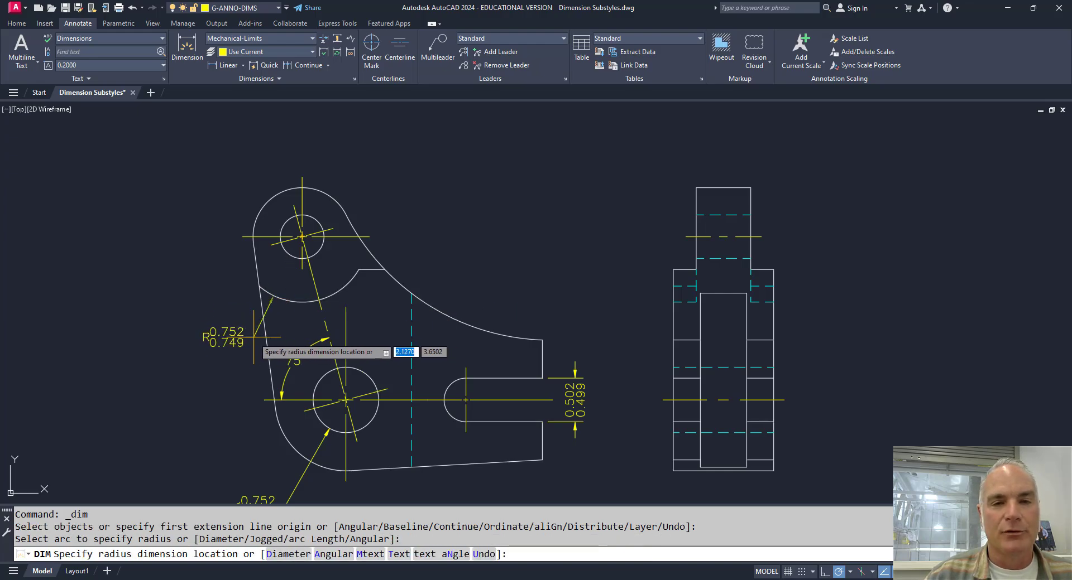
key("Escape")
Make the Mechanical dimension style current and add a radius dimension to the arc below the small upper hole, placing its text above the part.
left_click(280, 38)
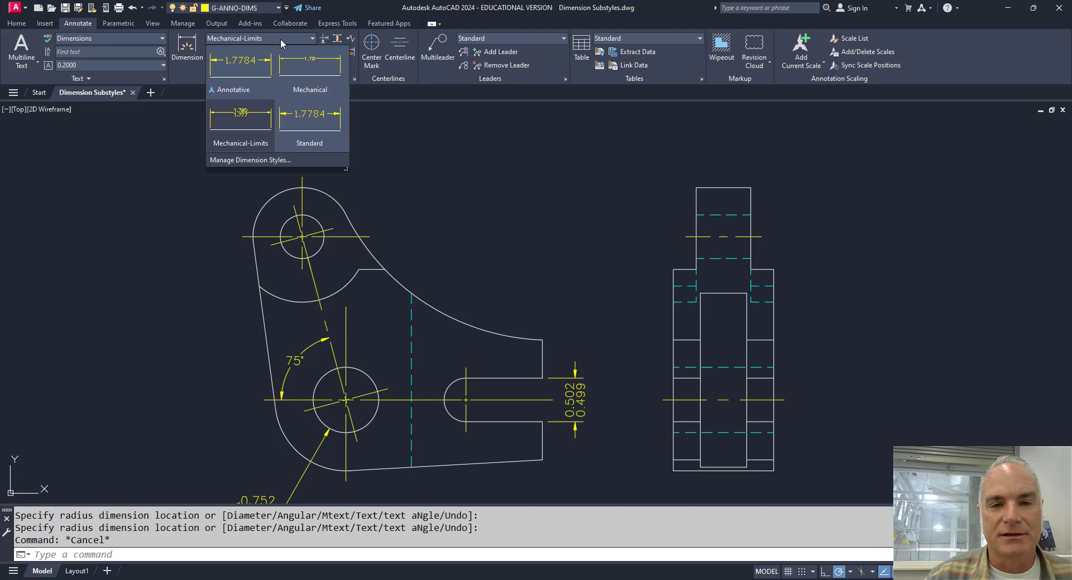
left_click(293, 70)
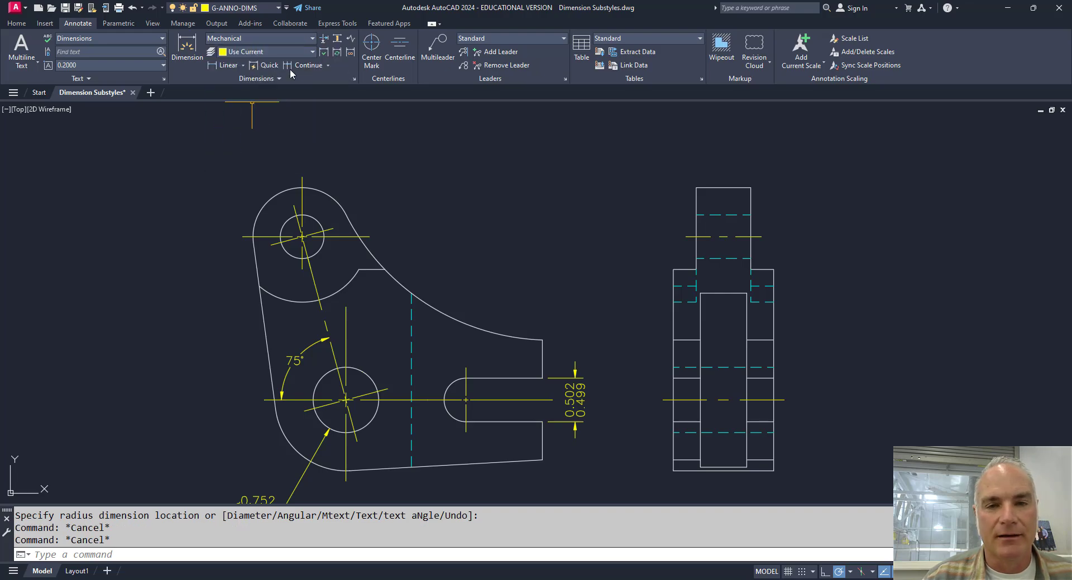
left_click(187, 47)
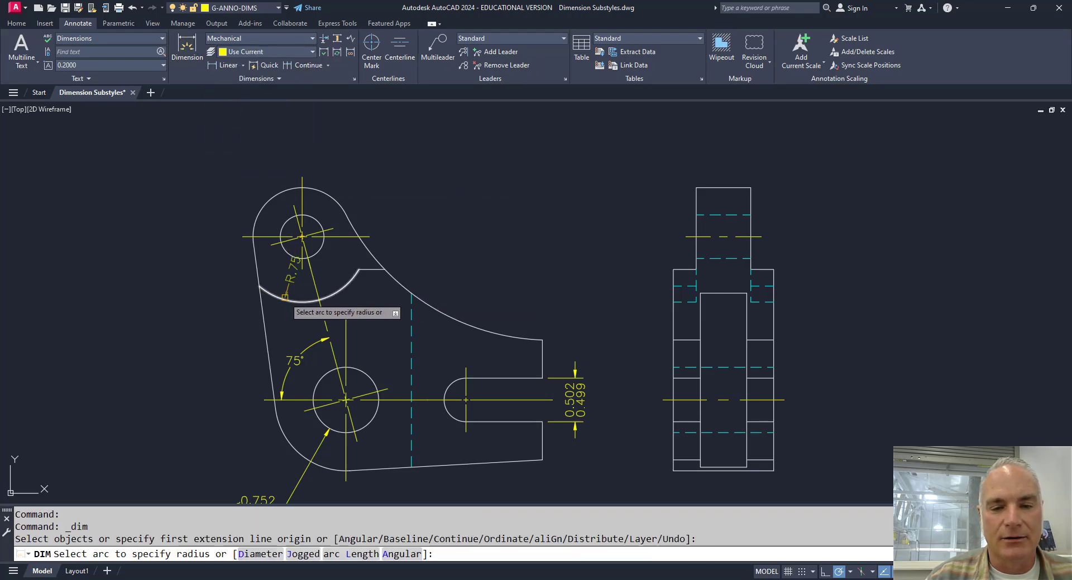
left_click(285, 297)
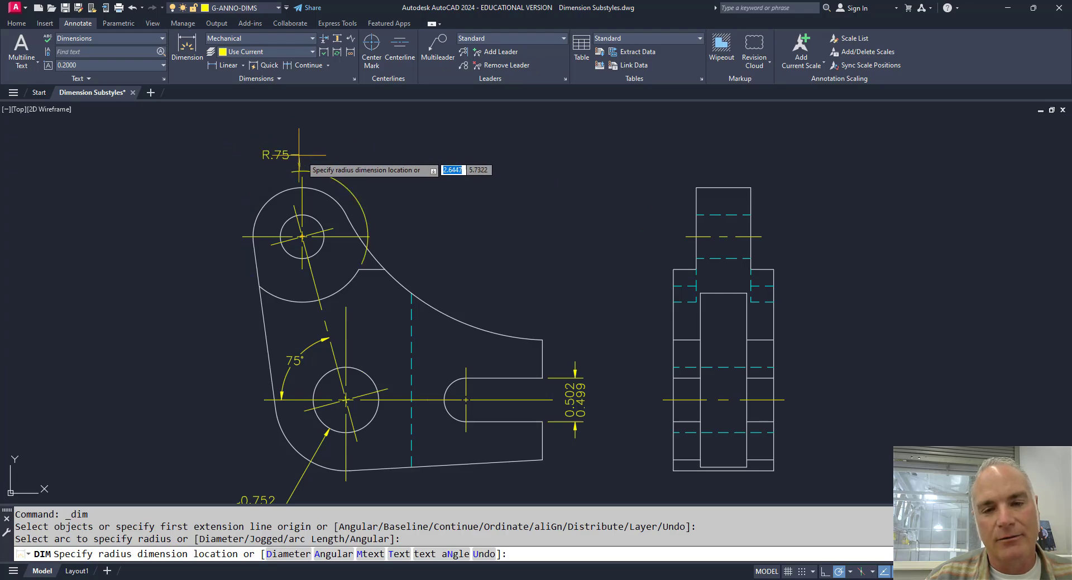
left_click(356, 148)
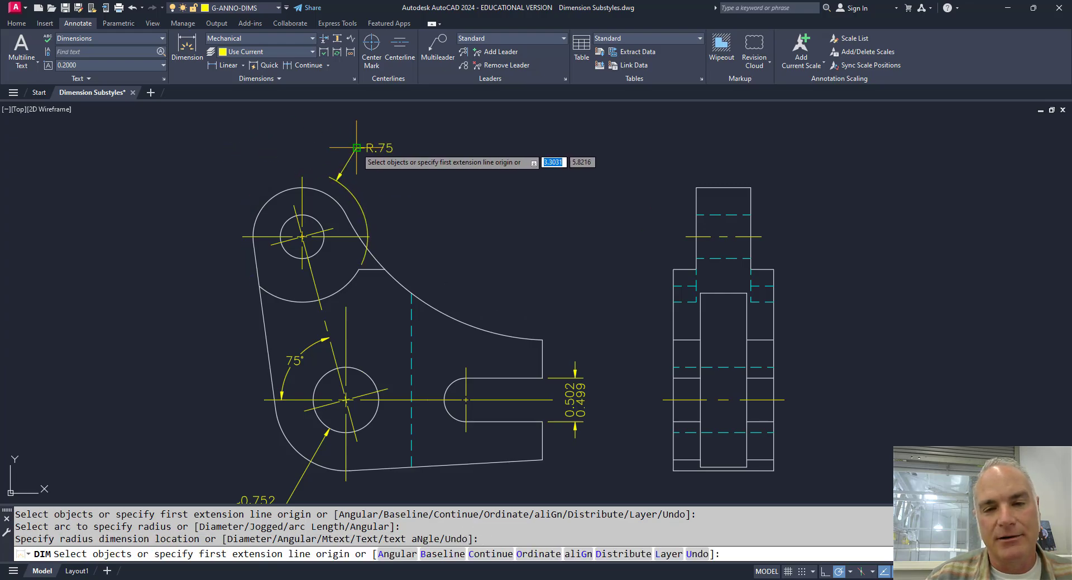
key("Escape")
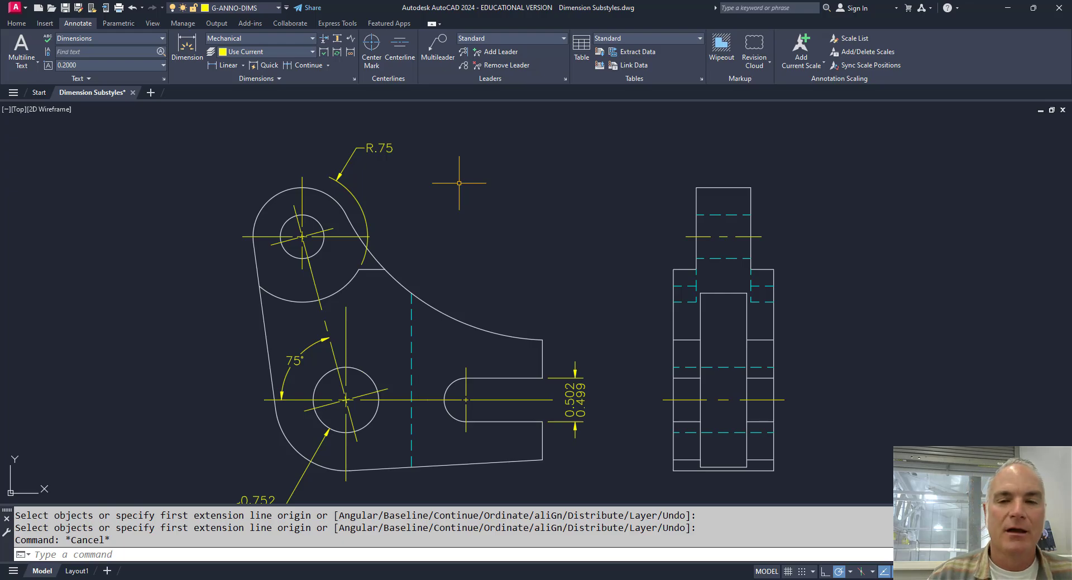
Set the extension line property of the new radius dimension to Off and deselect it.
left_click(380, 150)
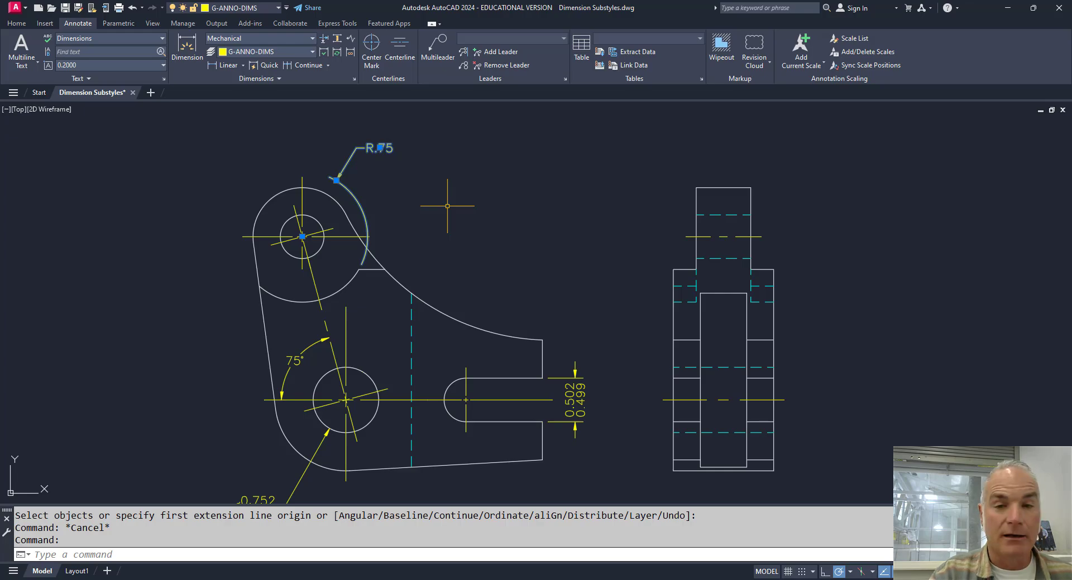
type("h")
key("Return")
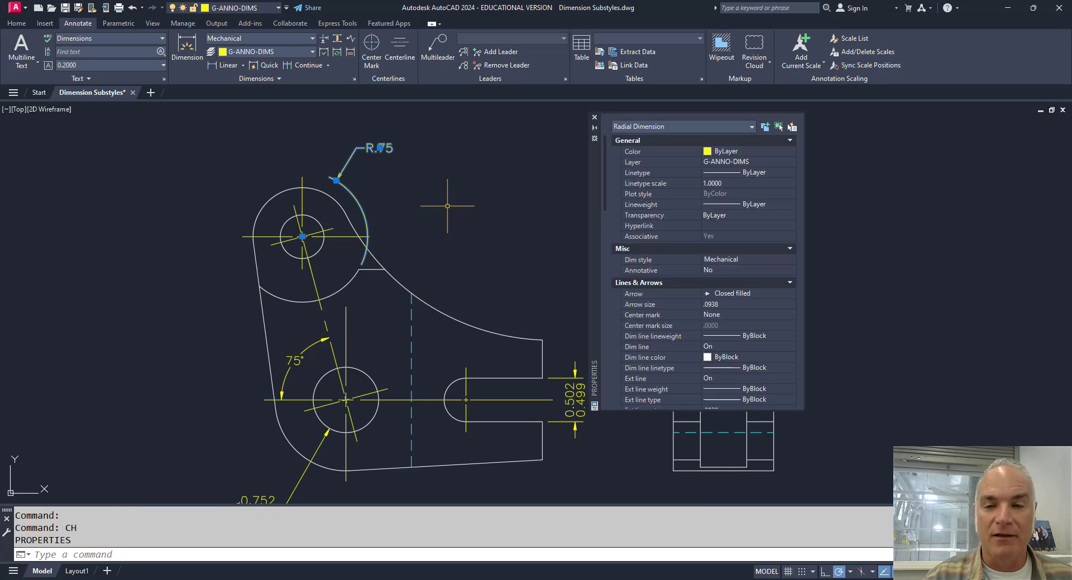
scroll(661, 259, "down", 3)
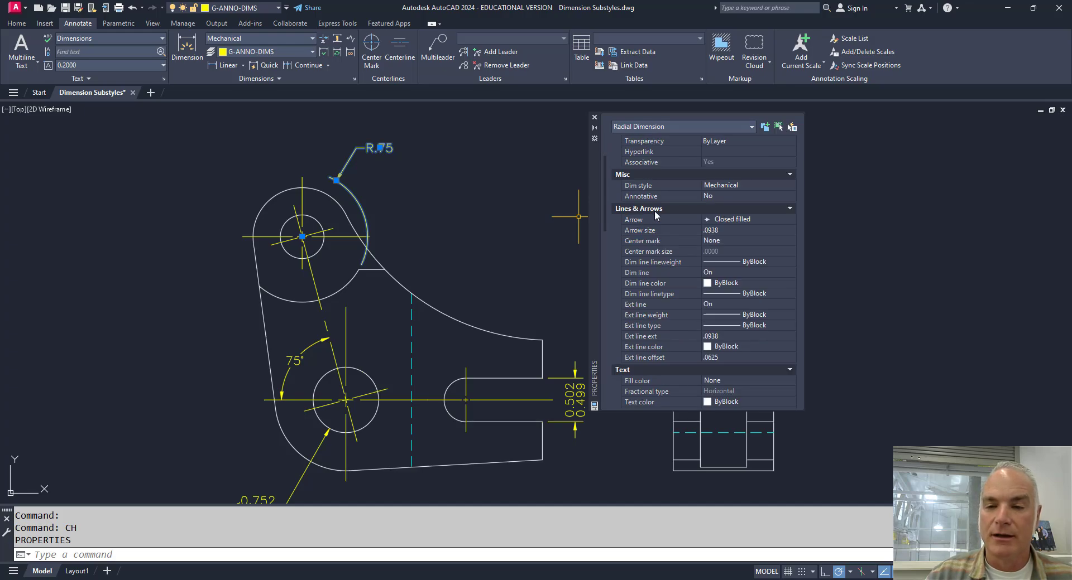
left_click(645, 305)
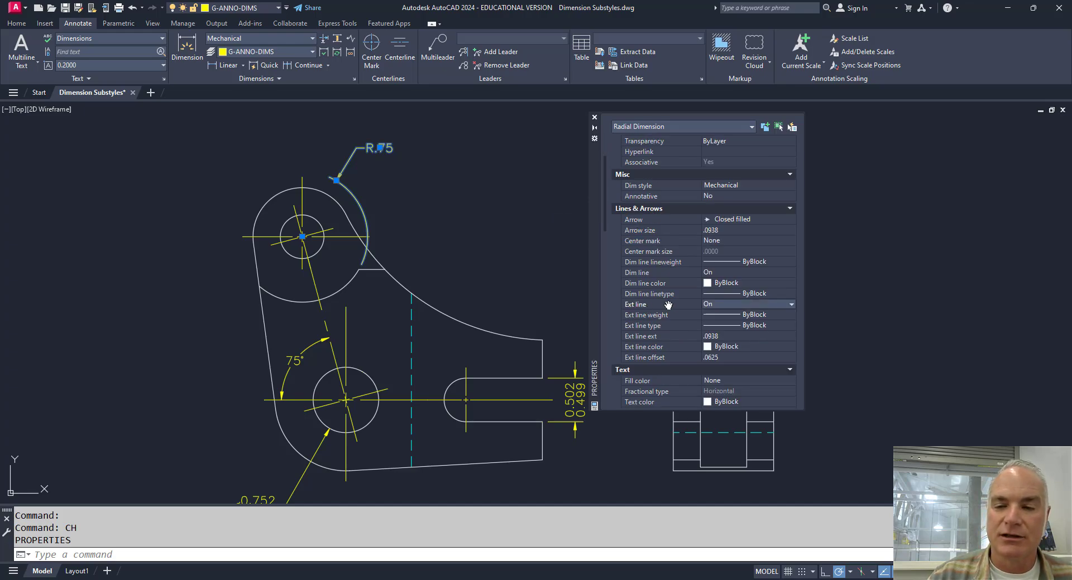
left_click(709, 307)
left_click(709, 324)
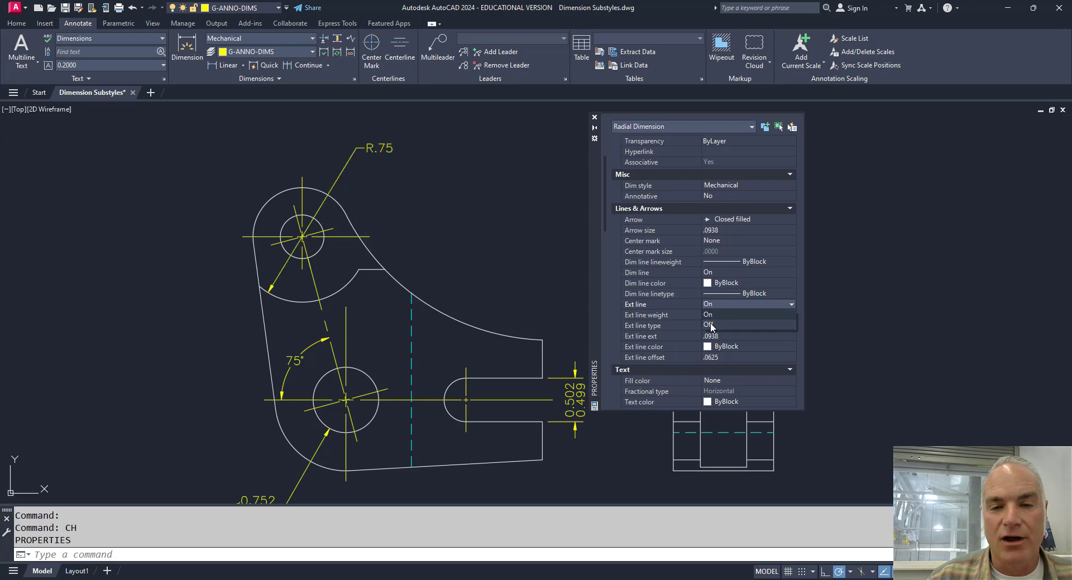
key("Escape")
key("Escape")
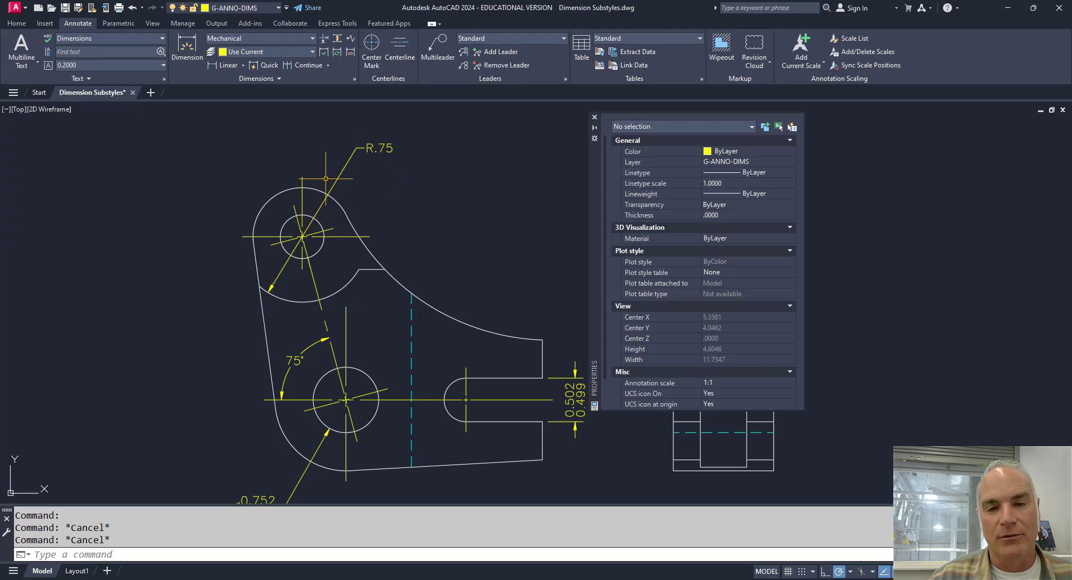
Move the radius dimension's text slightly closer to the rounded upper end of the part and deselect it.
left_click(359, 151)
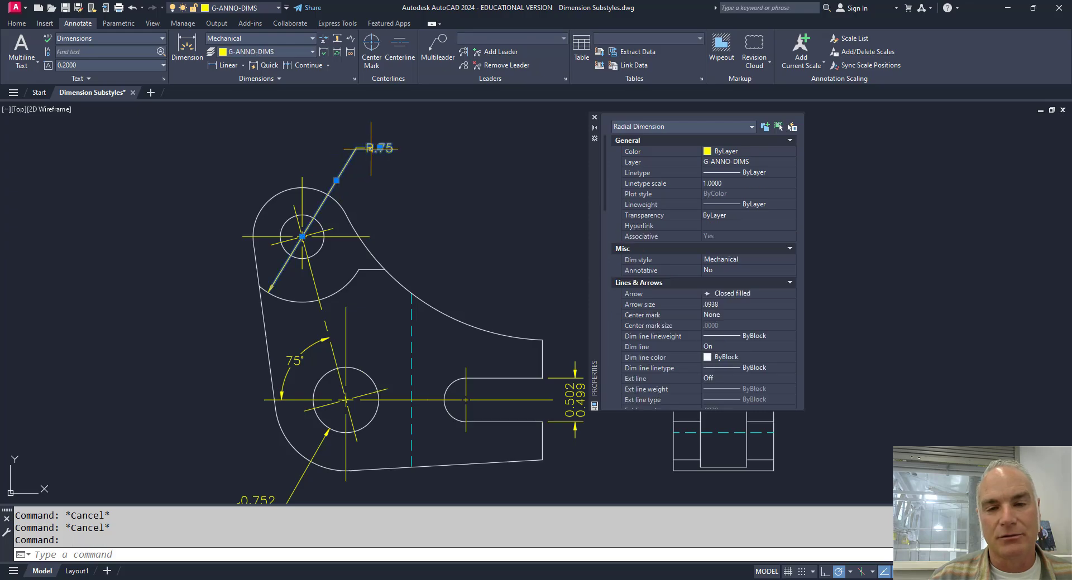
left_click(381, 148)
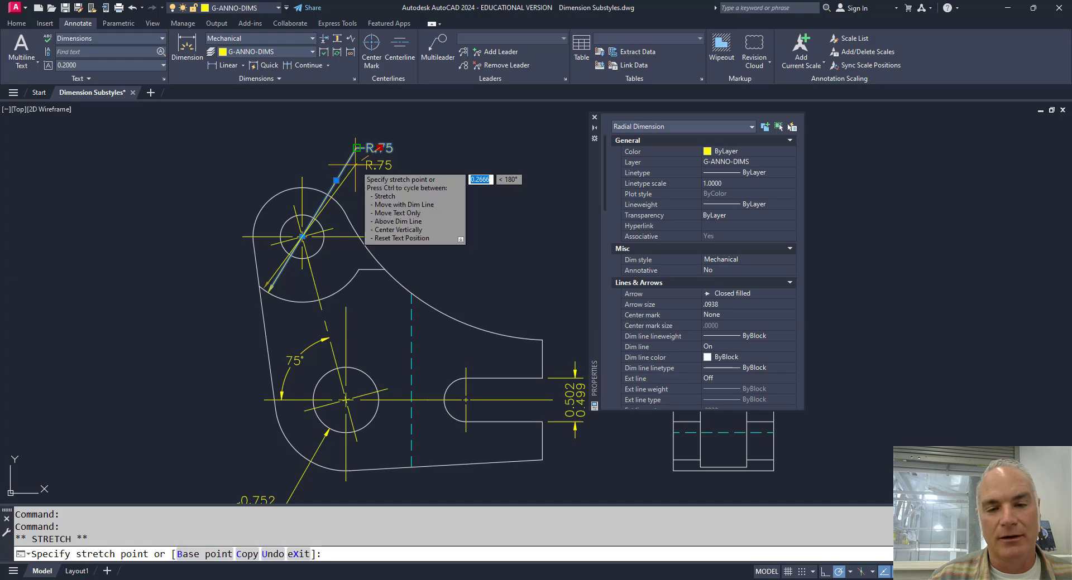
left_click(363, 157)
key("Escape")
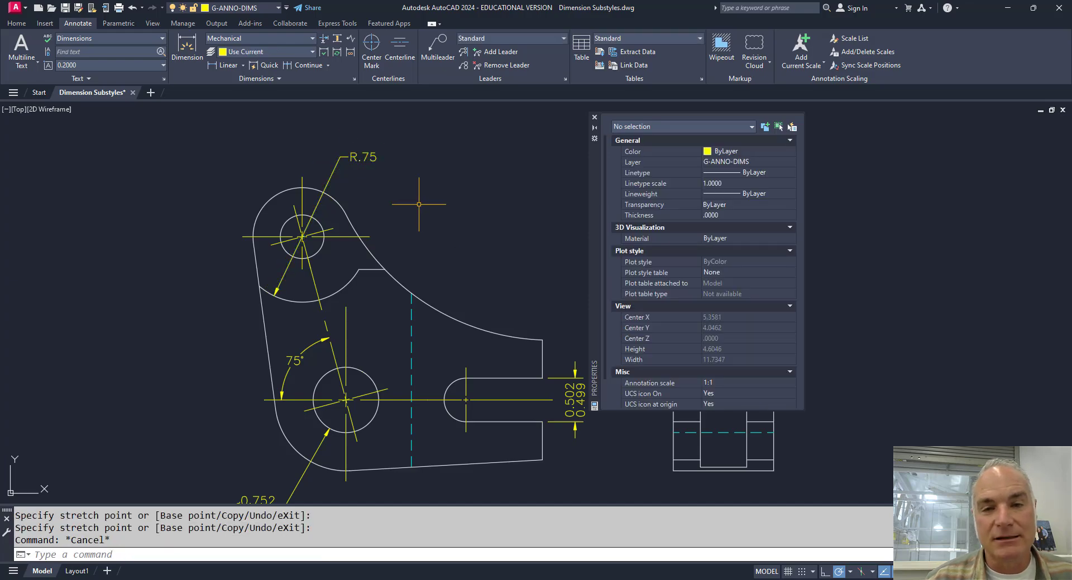